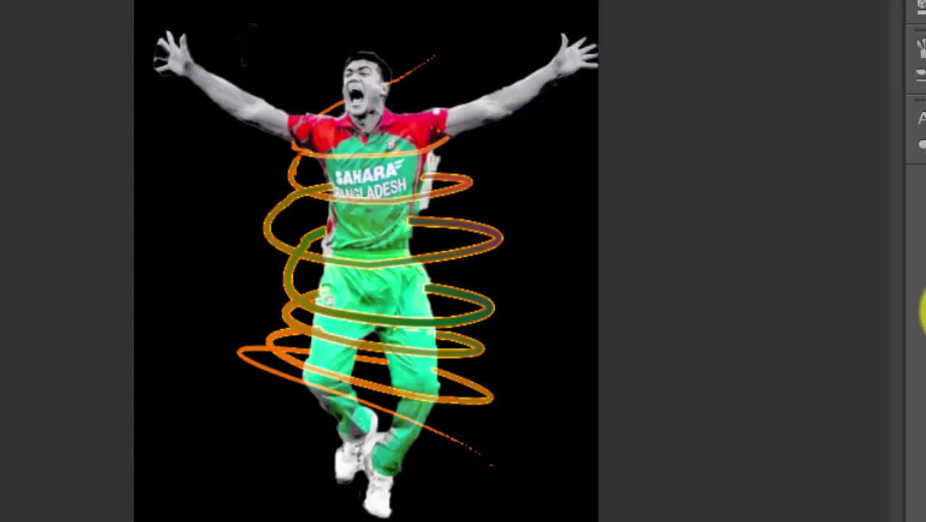
- Hide the glowing spiral on Layer 7 and shift the player cutout on Layer 3 slightly up and left
{"action": "left_click", "coordinate": [925, 312]}
{"action": "left_click", "coordinate": [925, 311]}
{"action": "left_click", "coordinate": [925, 311]}
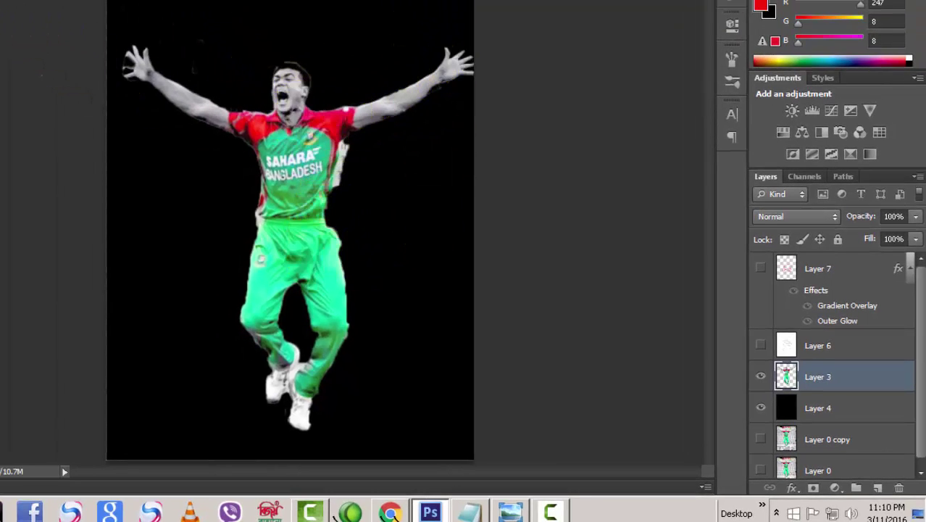
{"action": "mouse_move", "coordinate": [291, 186]}
{"action": "left_mouse_down"}
{"action": "mouse_move", "coordinate": [286, 165]}
{"action": "mouse_move", "coordinate": [282, 174]}
{"action": "left_mouse_up"}
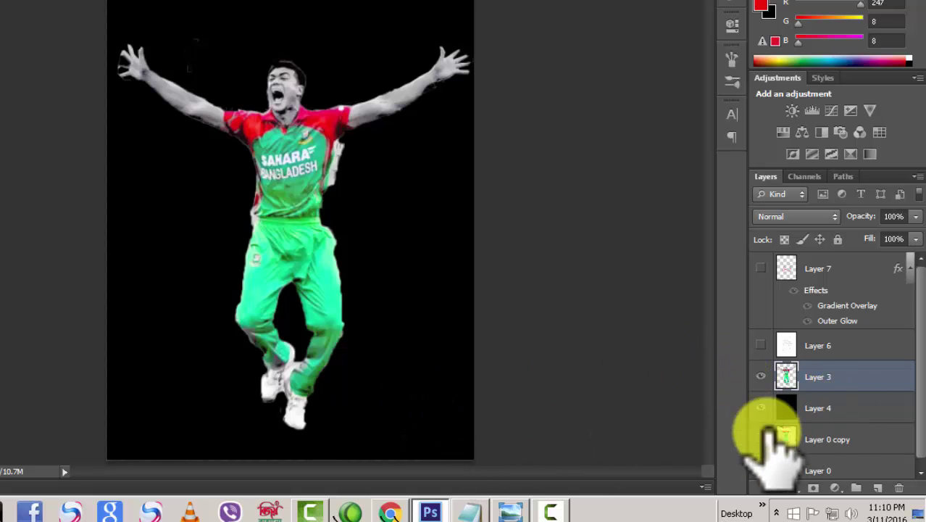
{"action": "left_click", "coordinate": [761, 376]}
{"action": "left_click", "coordinate": [761, 376]}
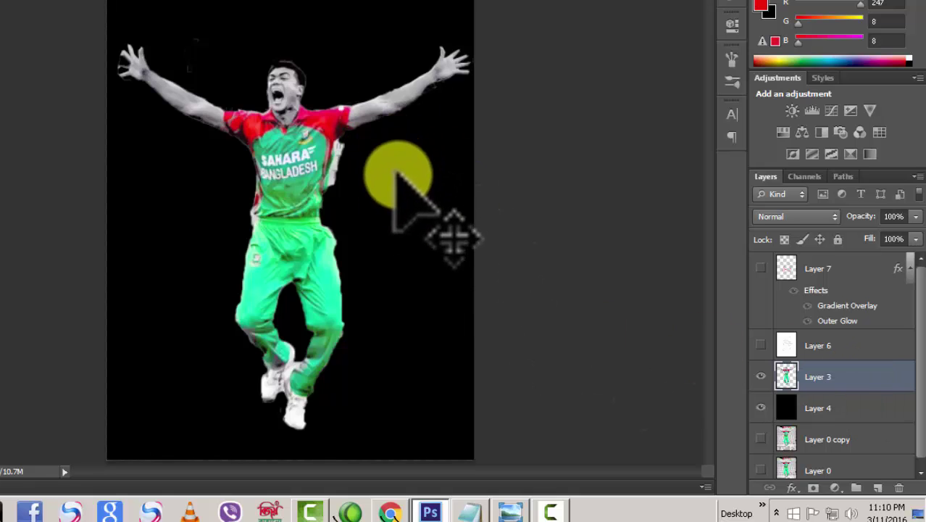
- Add a new layer above Layer 3, switch to the Pen tool and briefly preview the finished spiral as a reference
{"action": "left_click", "coordinate": [875, 406]}
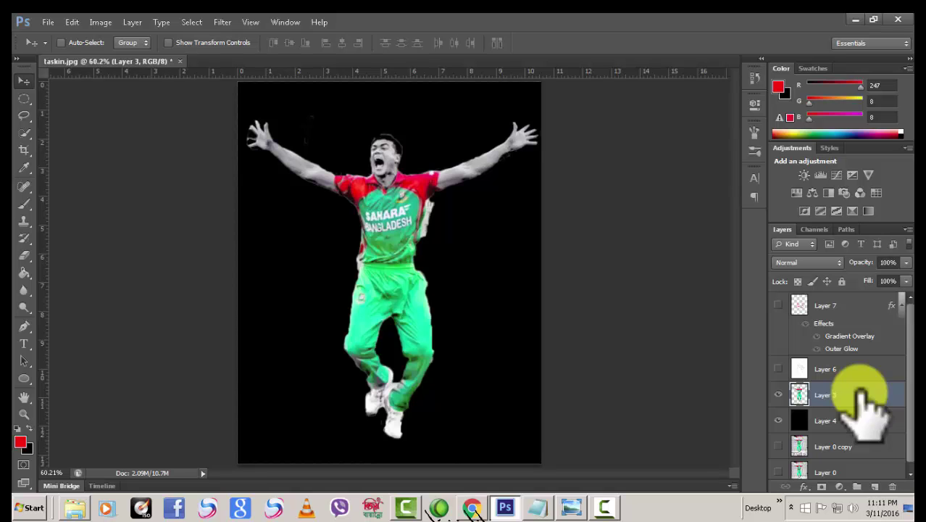
{"action": "left_click", "coordinate": [874, 484]}
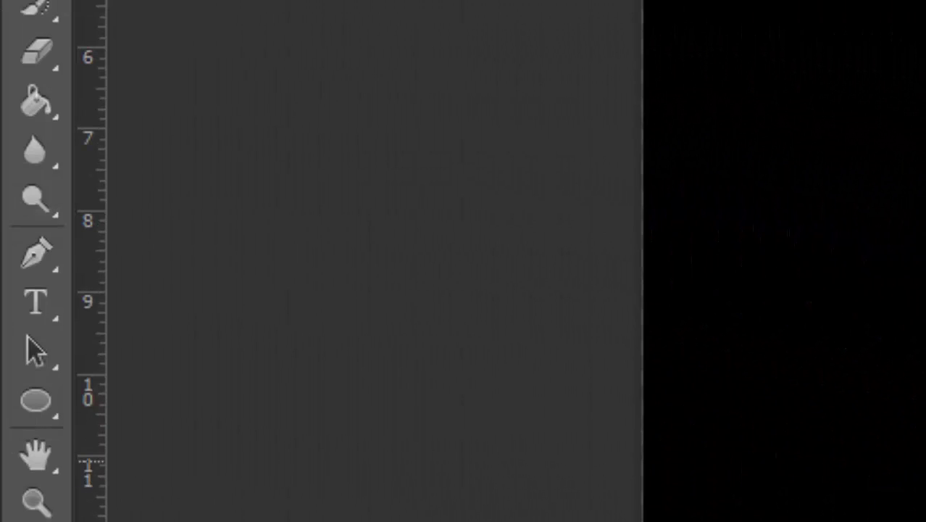
{"action": "left_click", "coordinate": [35, 252]}
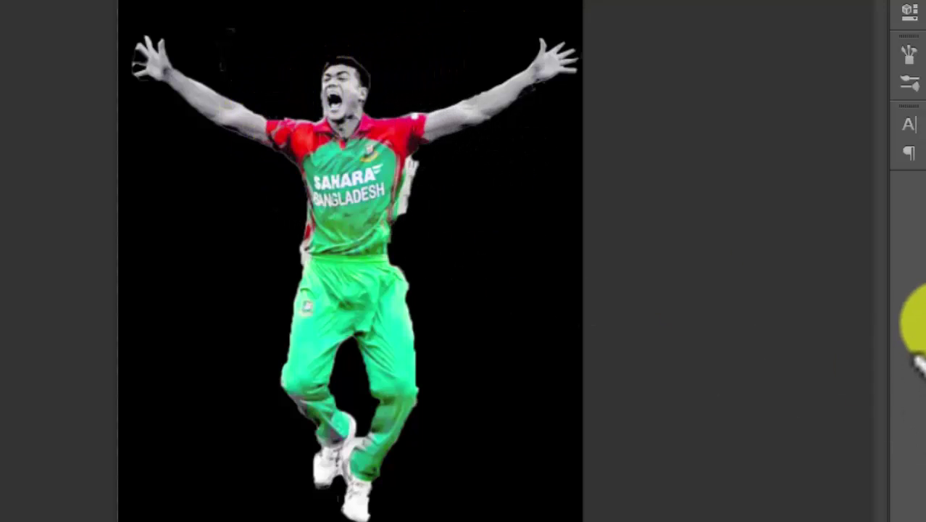
{"action": "left_click", "coordinate": [925, 313]}
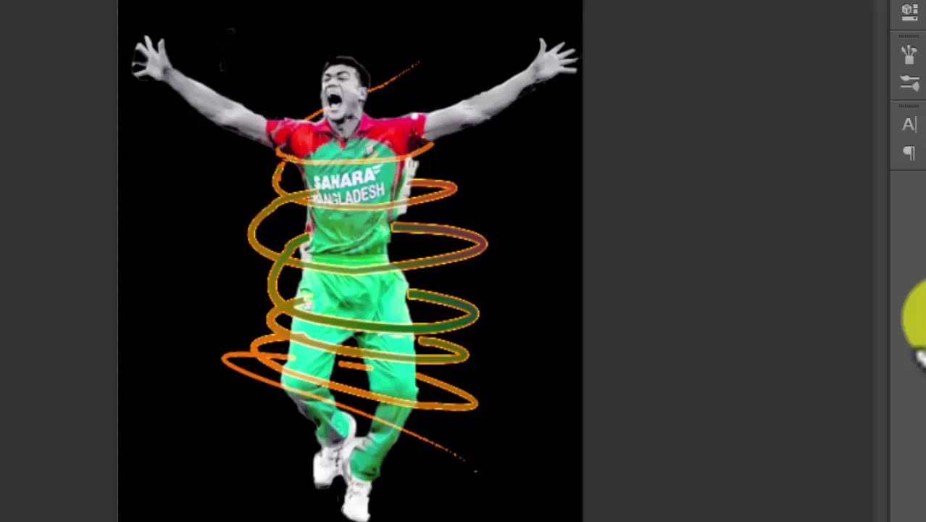
{"action": "left_click", "coordinate": [922, 319]}
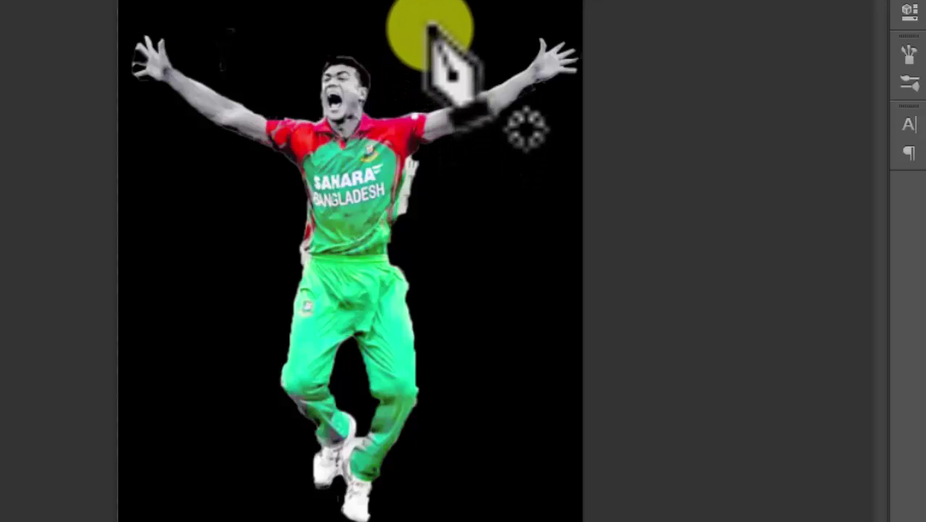
- Start a Pen path above and to the right of the player's head, curving it down to an anchor on his face
{"action": "left_click", "coordinate": [430, 26]}
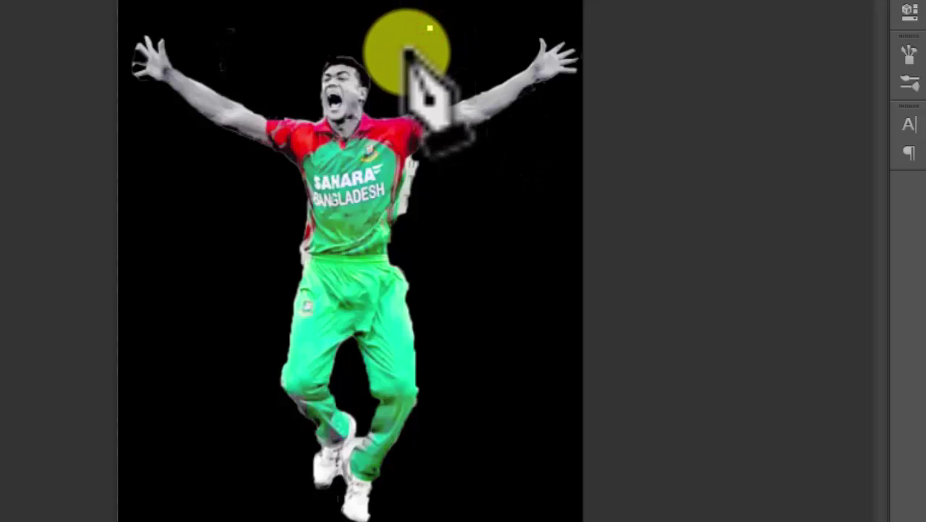
{"action": "left_click", "coordinate": [405, 56]}
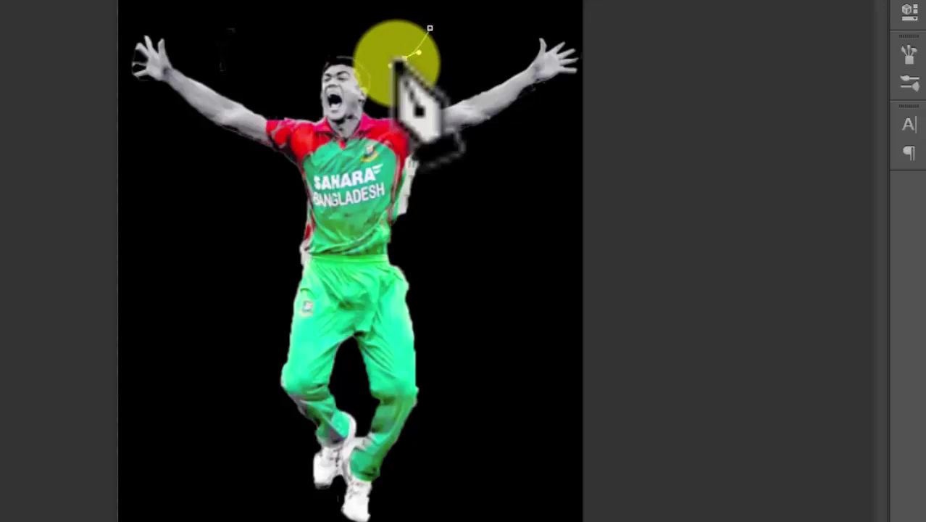
{"action": "left_click", "coordinate": [405, 56]}
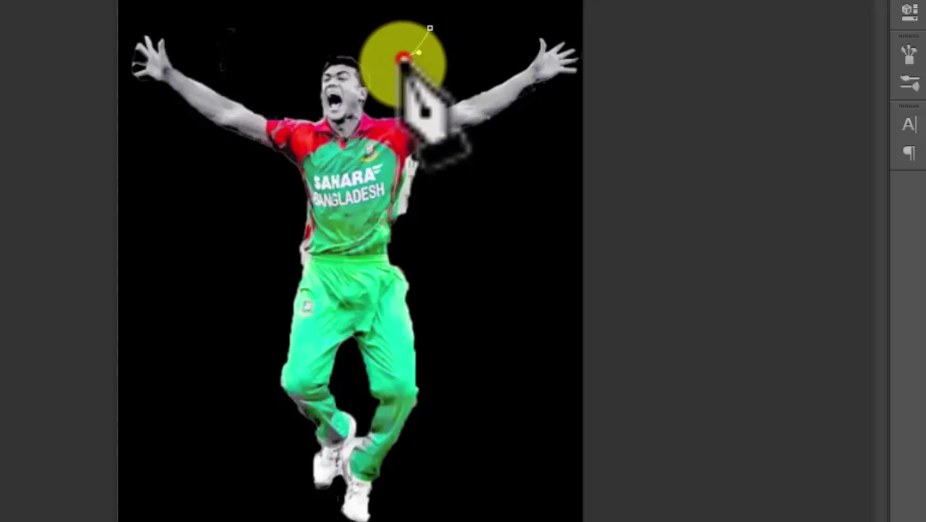
{"action": "left_click", "coordinate": [351, 86]}
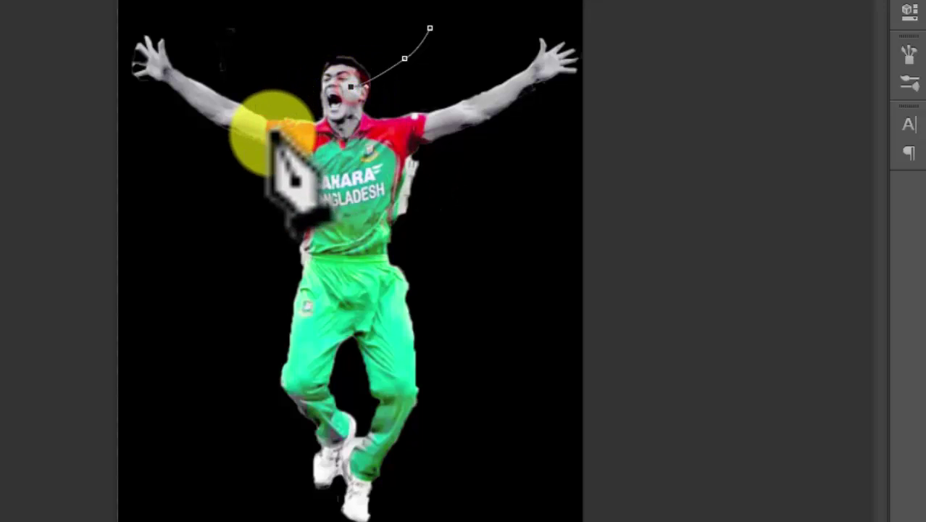
- Extend the path in a wide loop around the shoulders and chest, with curved anchors on the chest's right edge and under the right sleeve
{"action": "left_click_drag", "start_coordinate": [268, 129], "coordinate": [234, 141]}
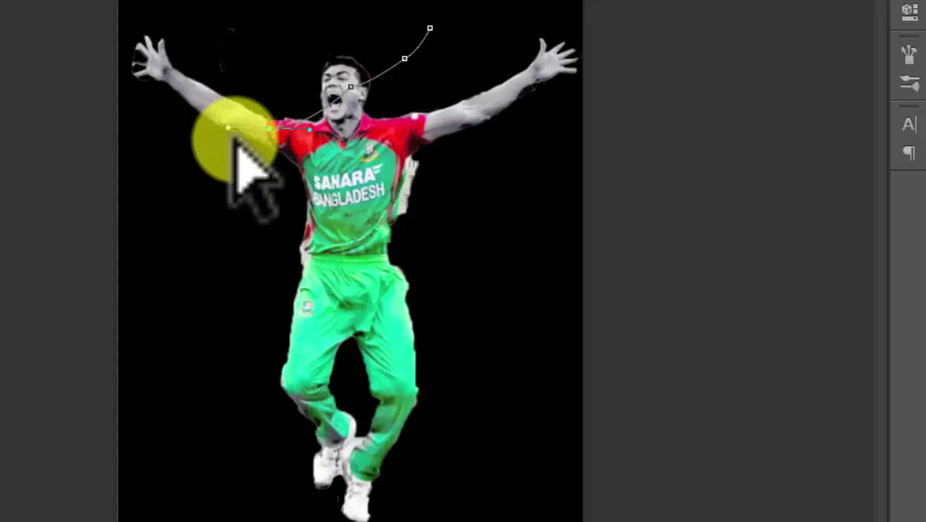
{"action": "key", "text": "ctrl+z"}
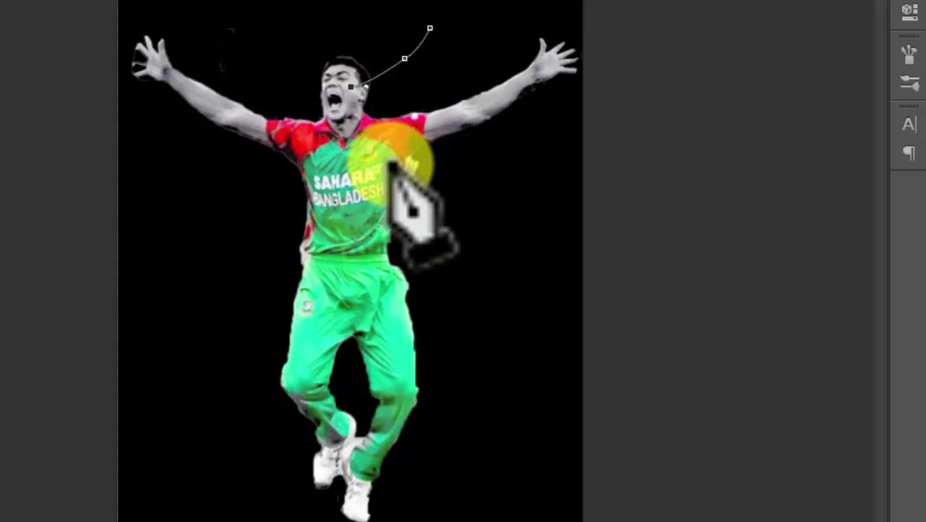
{"action": "left_click_drag", "start_coordinate": [390, 165], "coordinate": [723, 173]}
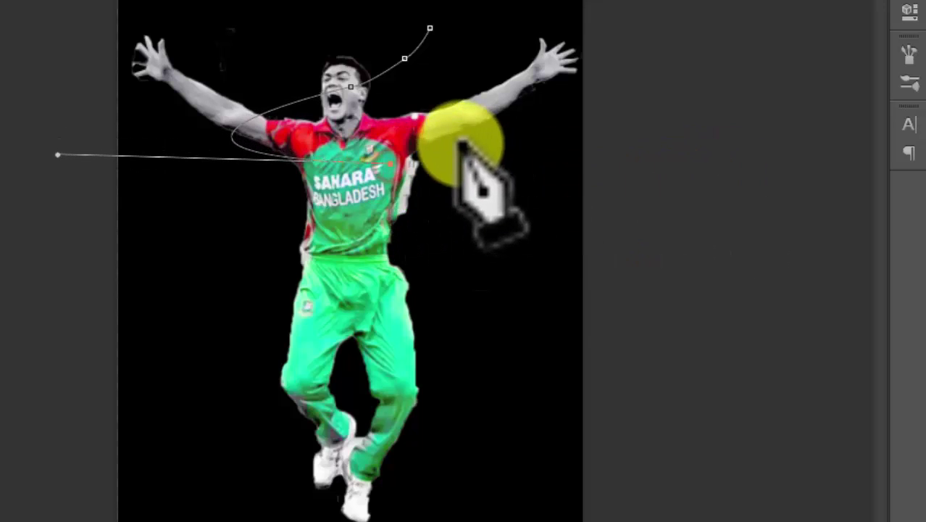
{"action": "left_click_drag", "start_coordinate": [424, 135], "coordinate": [283, 102]}
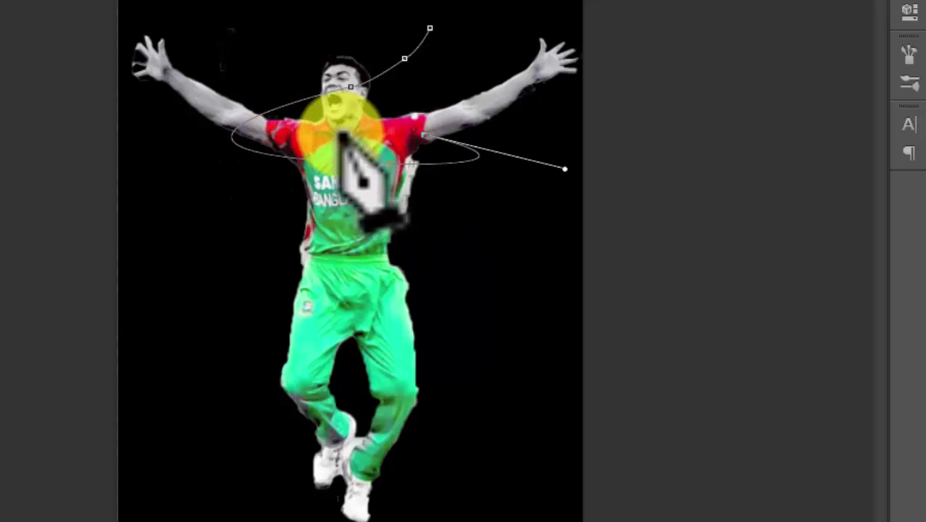
{"action": "left_click_drag", "start_coordinate": [350, 205], "coordinate": [513, 328]}
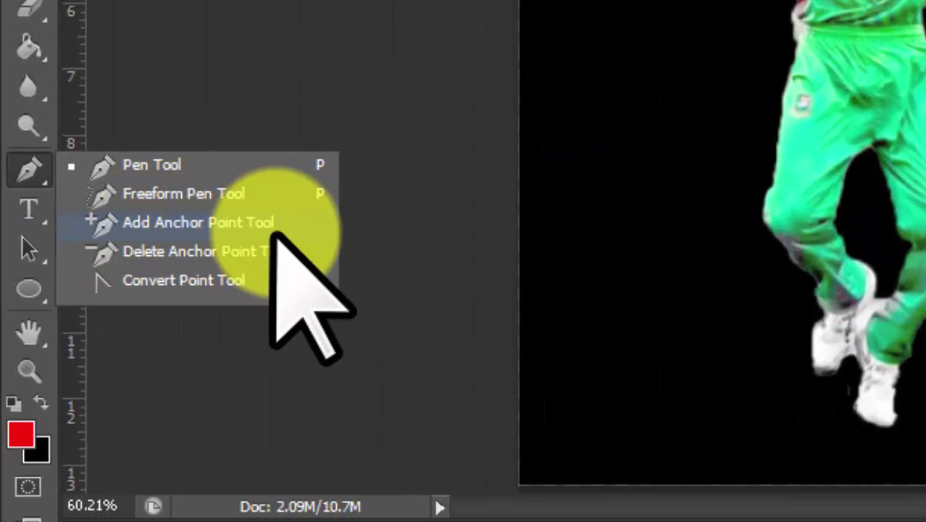
{"action": "left_click", "coordinate": [181, 252]}
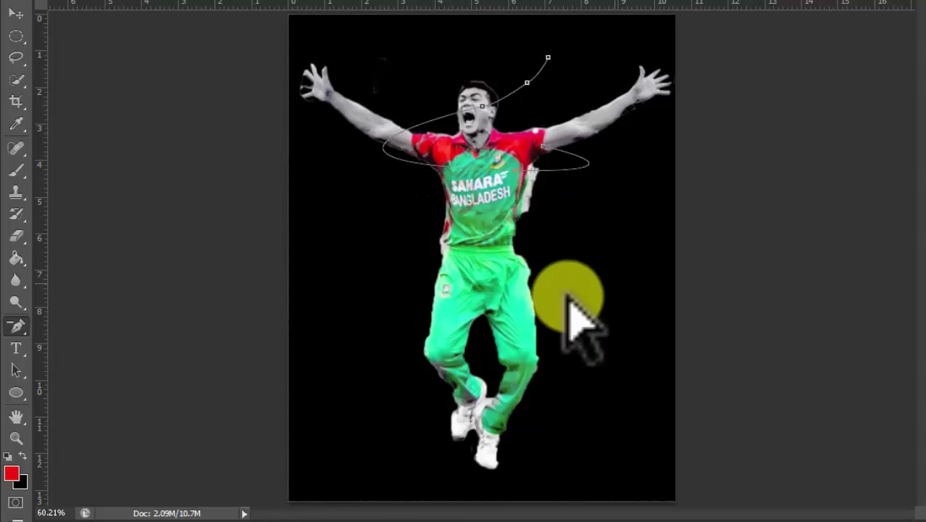
{"action": "left_click", "coordinate": [24, 330]}
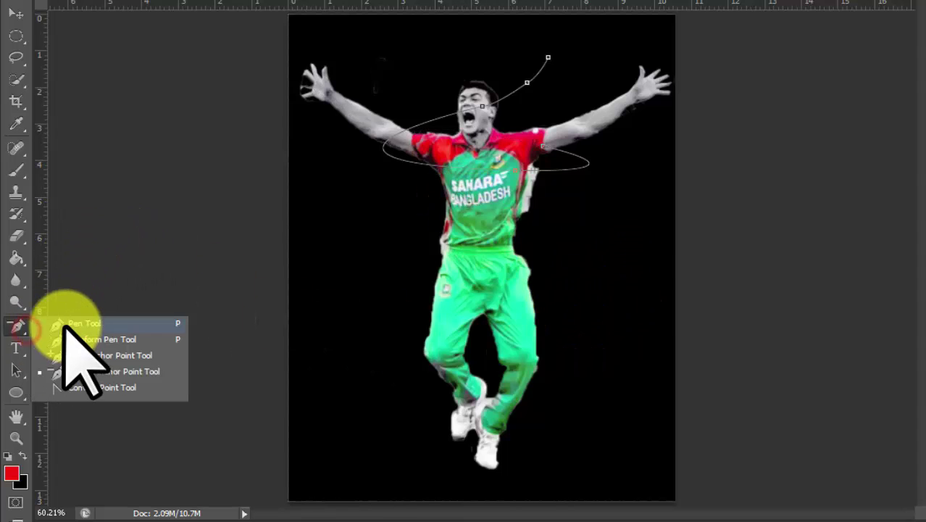
{"action": "left_click", "coordinate": [70, 322]}
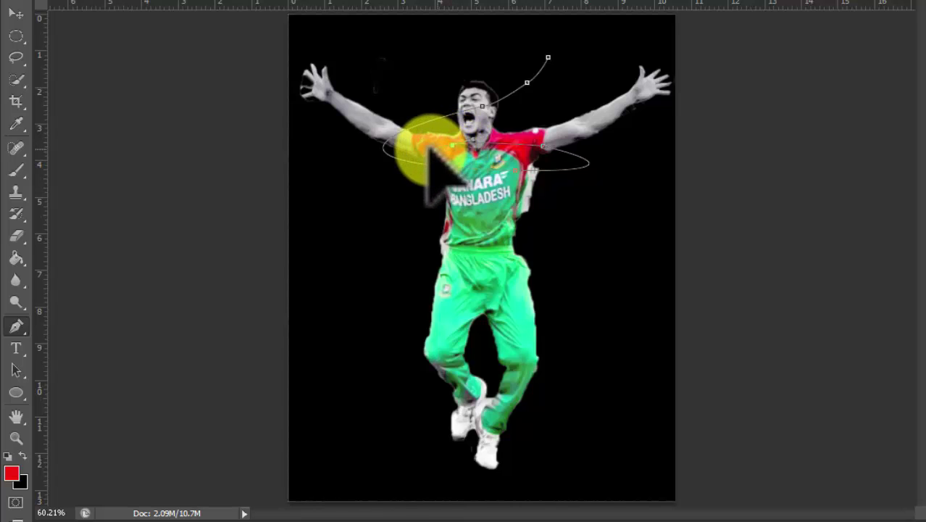
- Continue the path behind the collar and loop it around the torso to a corner anchor just right of the waist
{"action": "left_click", "coordinate": [501, 129]}
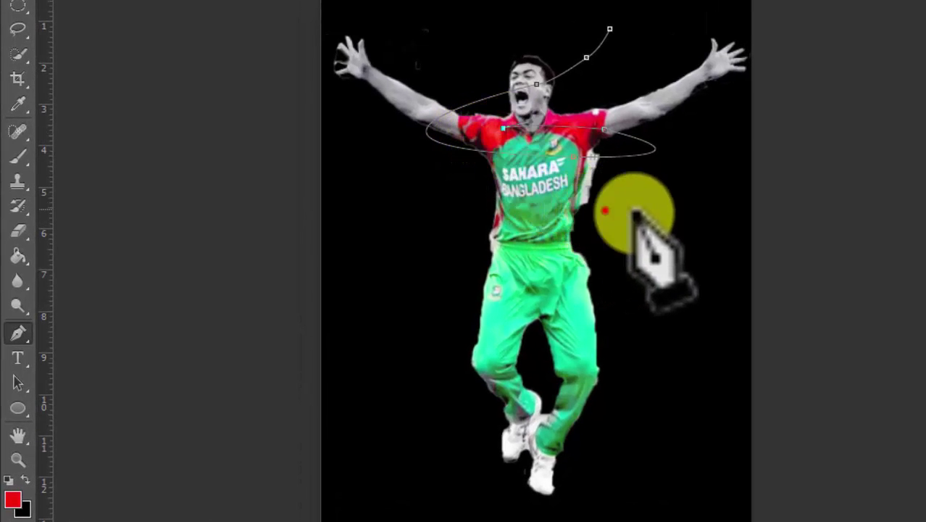
{"action": "left_click_drag", "start_coordinate": [604, 210], "coordinate": [882, 268]}
{"action": "left_click_drag", "start_coordinate": [896, 265], "coordinate": [902, 275]}
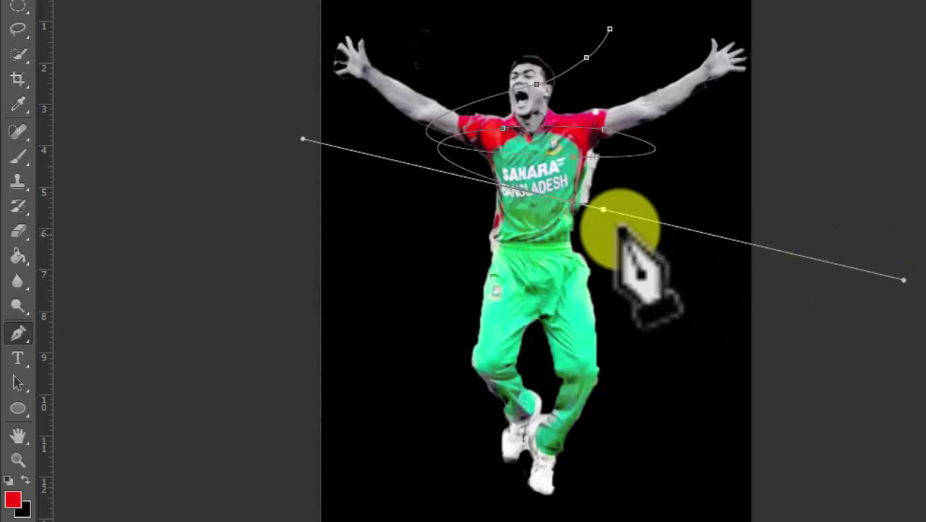
{"action": "left_click", "coordinate": [604, 209], "text": "alt"}
{"action": "left_click_drag", "start_coordinate": [594, 177], "coordinate": [461, 128]}
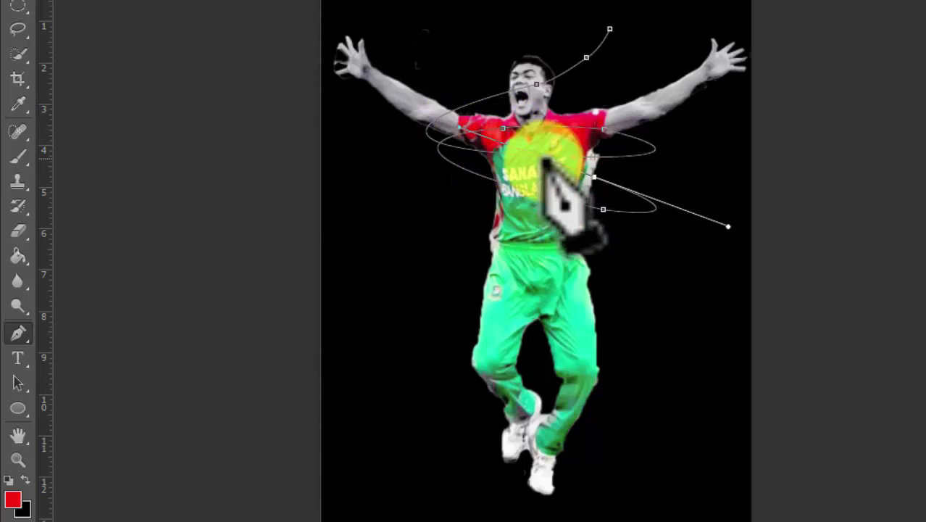
{"action": "left_click", "coordinate": [594, 177], "text": "alt"}
{"action": "left_click_drag", "start_coordinate": [600, 255], "coordinate": [908, 387]}
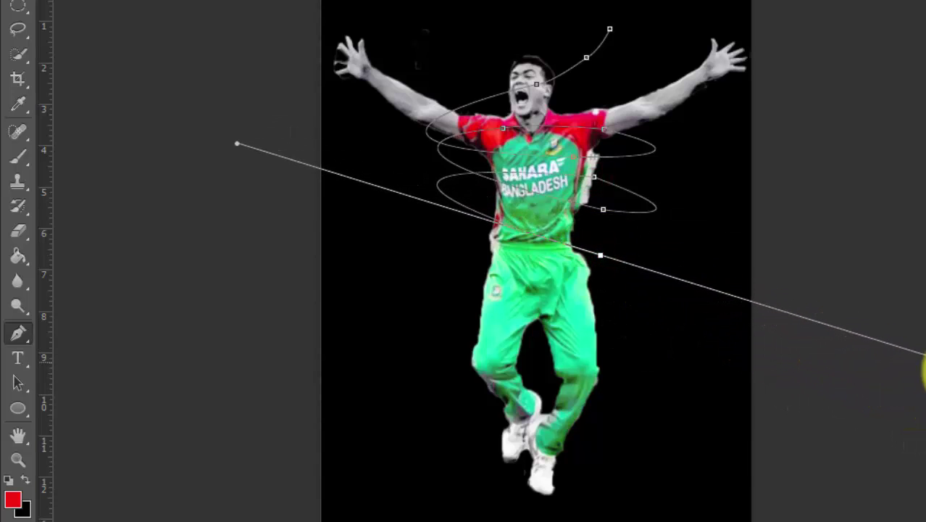
{"action": "key", "text": "ctrl+z"}
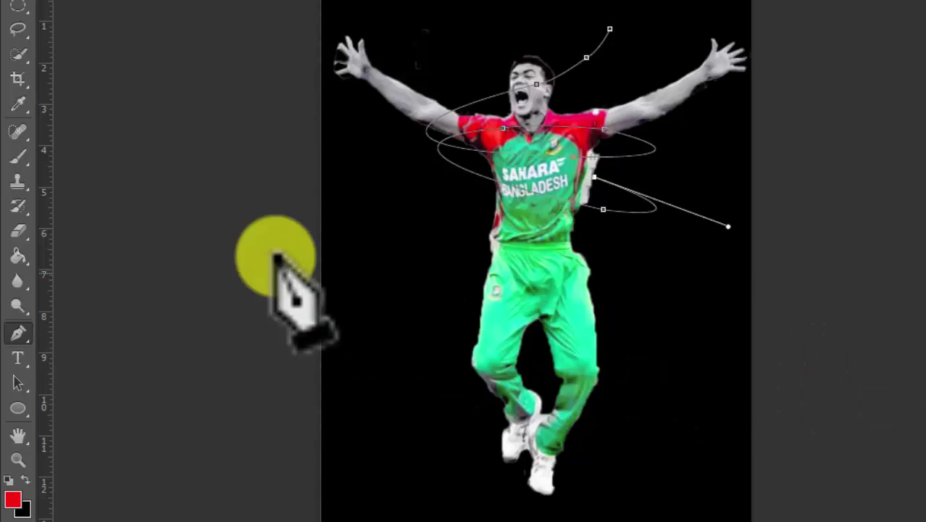
{"action": "left_click", "coordinate": [20, 334]}
{"action": "left_click", "coordinate": [101, 384]}
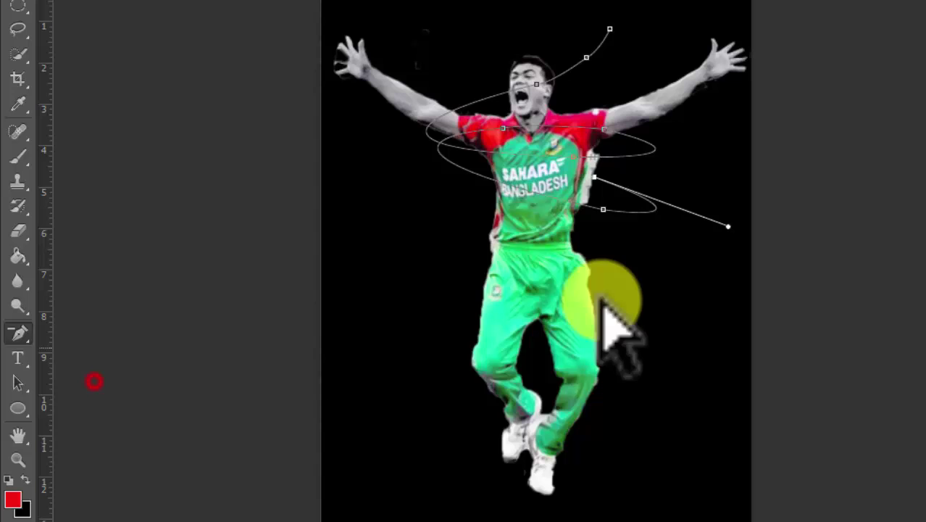
{"action": "left_click", "coordinate": [594, 177]}
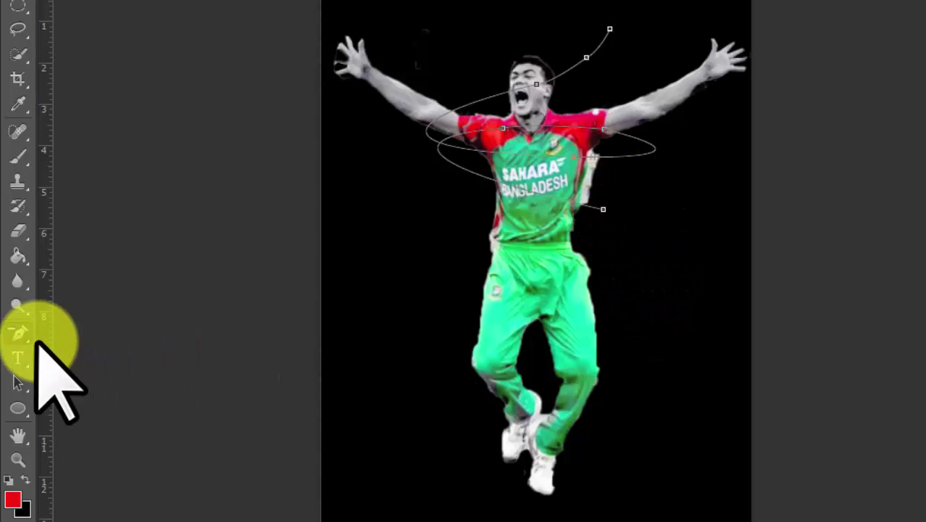
{"action": "left_click", "coordinate": [24, 335]}
{"action": "left_click", "coordinate": [123, 346]}
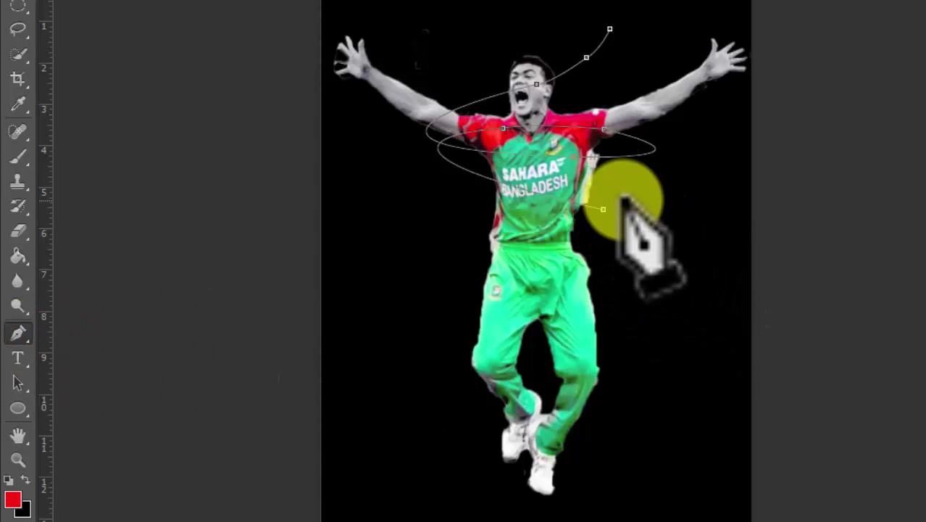
- Curve the path back to an anchor at the torso's right edge and remove that anchor's outgoing handle
{"action": "left_click_drag", "start_coordinate": [597, 186], "coordinate": [515, 142]}
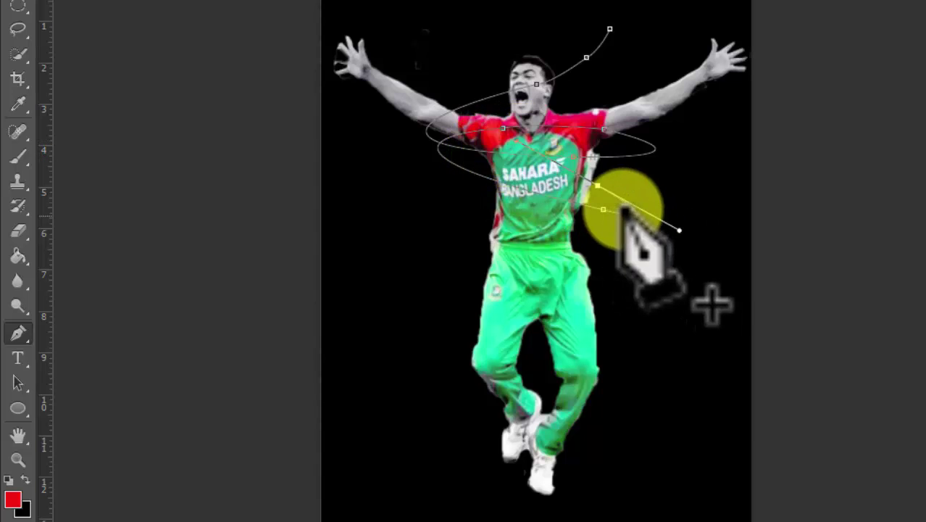
{"action": "left_click", "coordinate": [598, 186]}
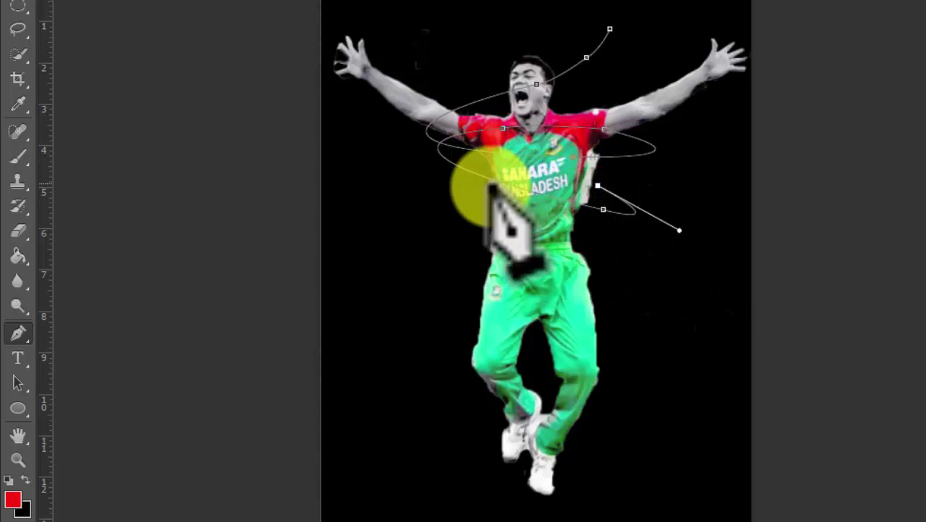
{"action": "left_click_drag", "start_coordinate": [490, 191], "coordinate": [591, 255]}
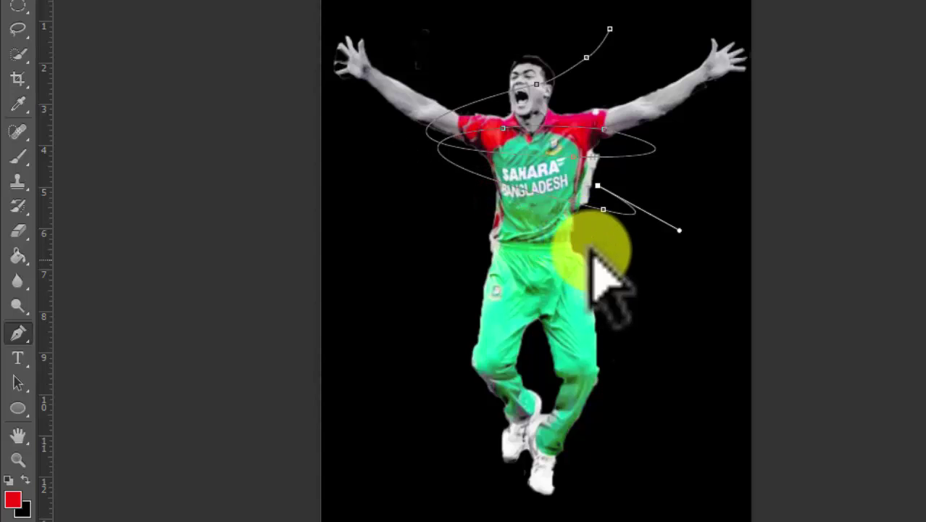
{"action": "left_click", "coordinate": [536, 174]}
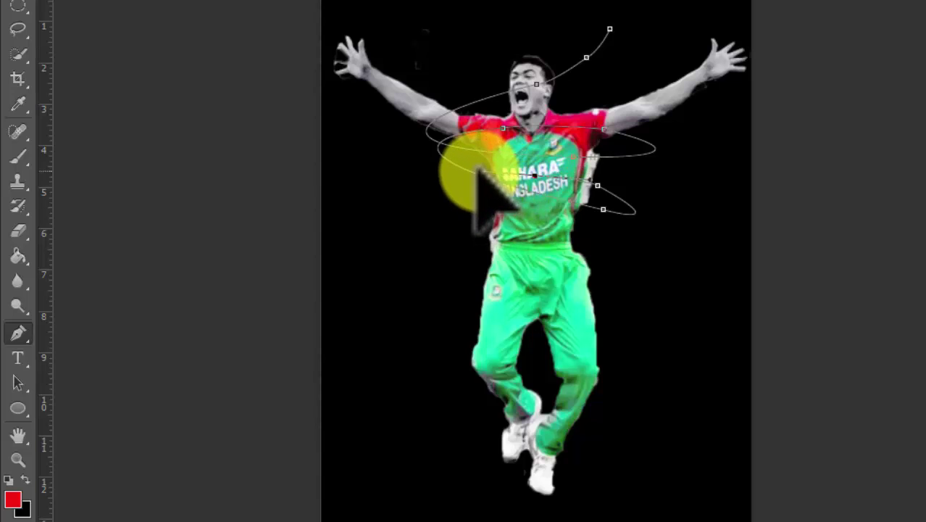
{"action": "key", "text": "ctrl+z"}
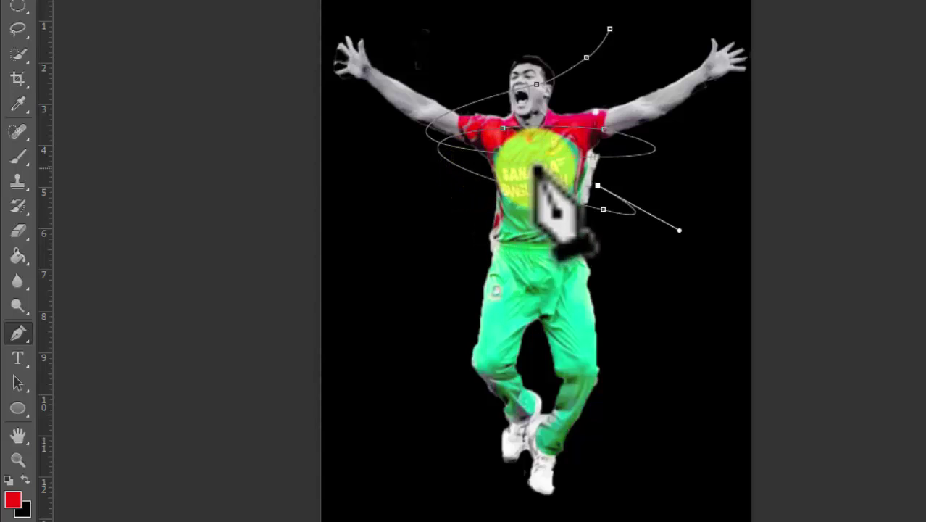
{"action": "left_click_drag", "start_coordinate": [539, 229], "coordinate": [735, 318]}
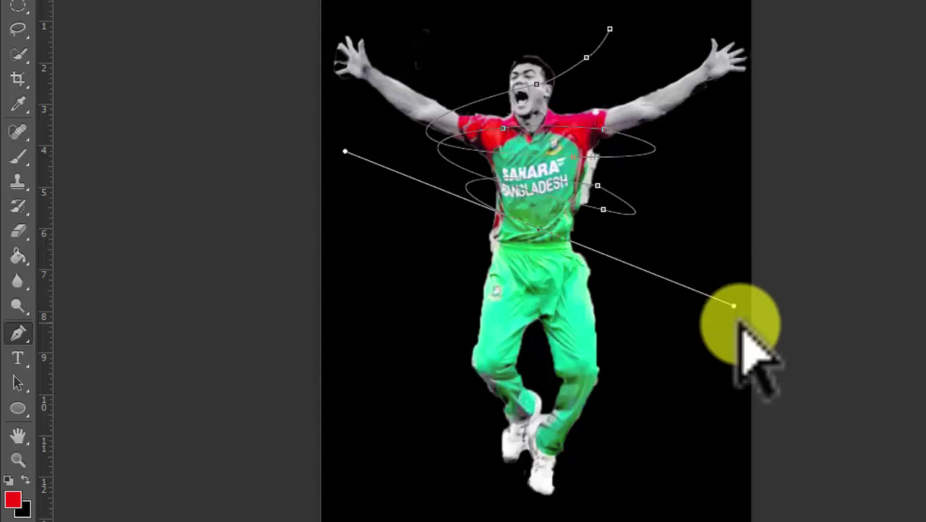
{"action": "key", "text": "ctrl+z"}
- Delete the path's last anchor at the torso's right edge and return to the Pen tool
{"action": "left_click", "coordinate": [20, 331]}
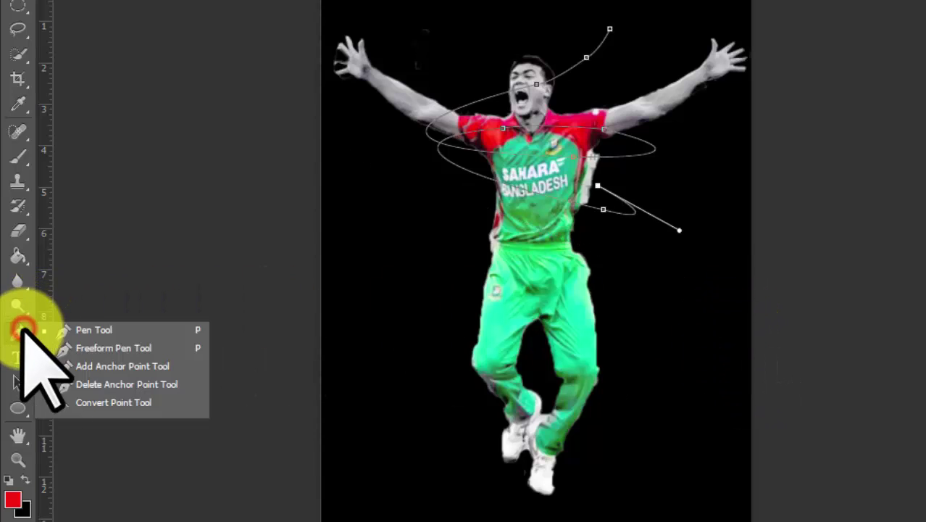
{"action": "left_click", "coordinate": [93, 381]}
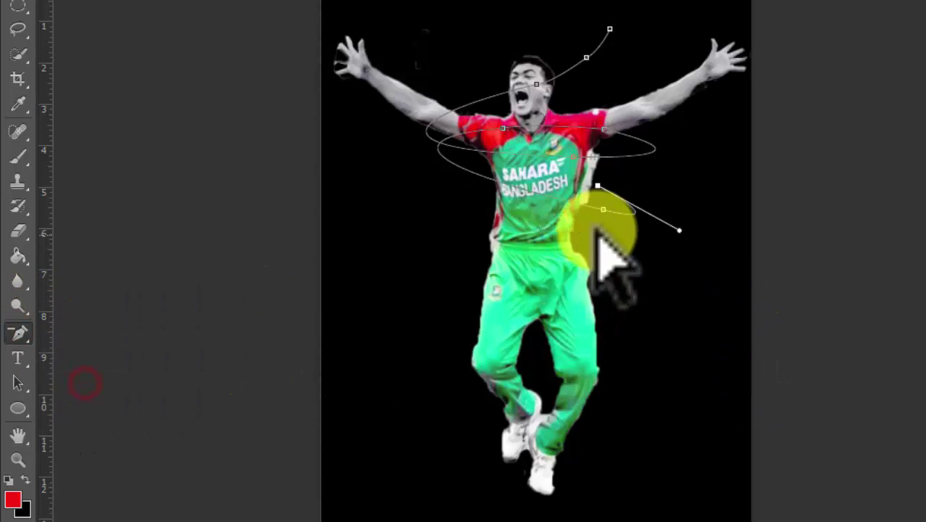
{"action": "left_click", "coordinate": [598, 186]}
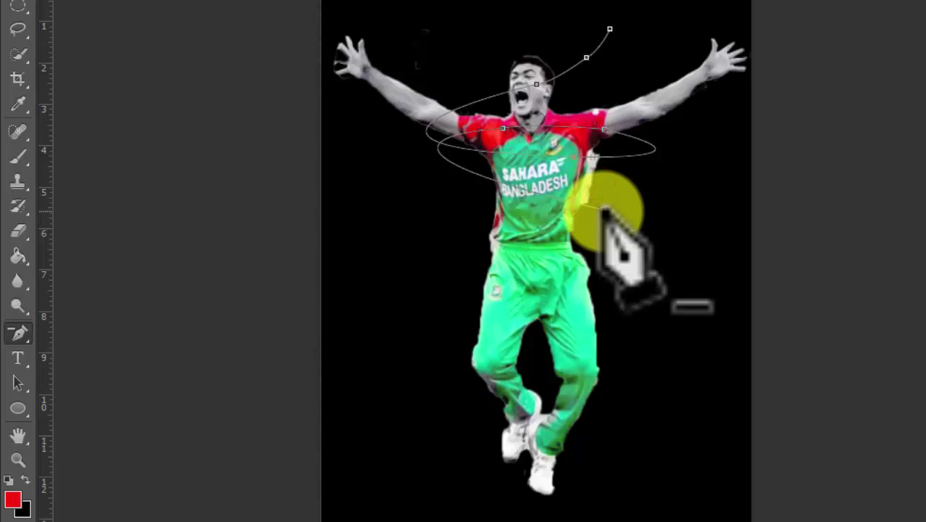
{"action": "left_click", "coordinate": [20, 335]}
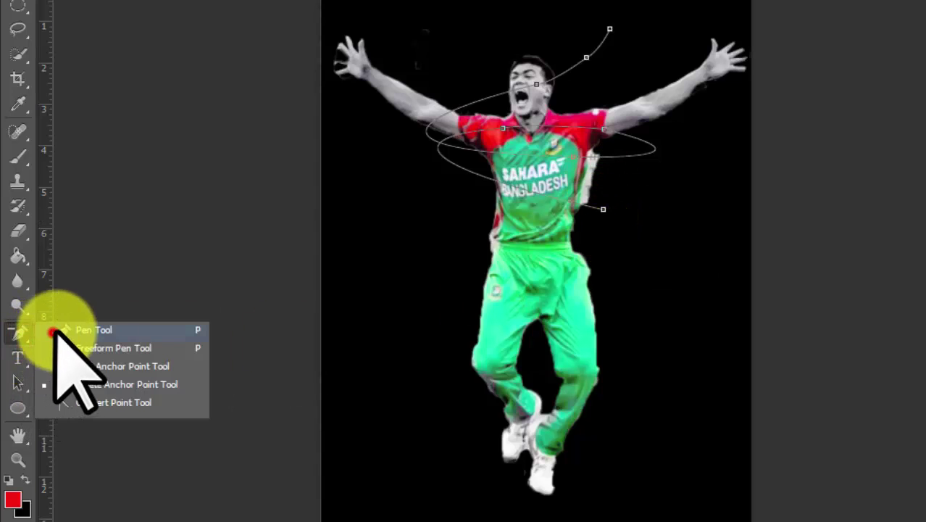
{"action": "left_click", "coordinate": [56, 330]}
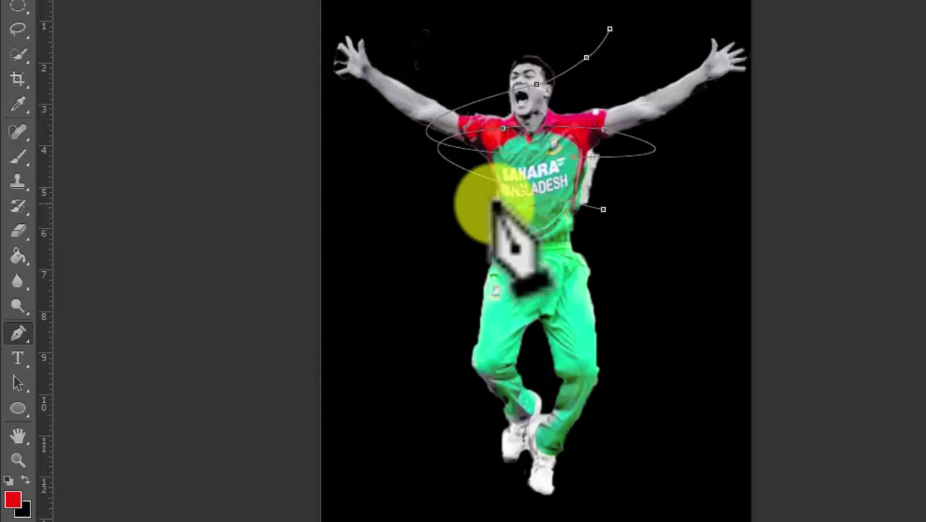
- Curve the path back from the corner anchor right of the waist to a smooth anchor at the right end of the shirt lettering
{"action": "left_click_drag", "start_coordinate": [491, 203], "coordinate": [674, 333]}
{"action": "key", "text": "ctrl+z"}
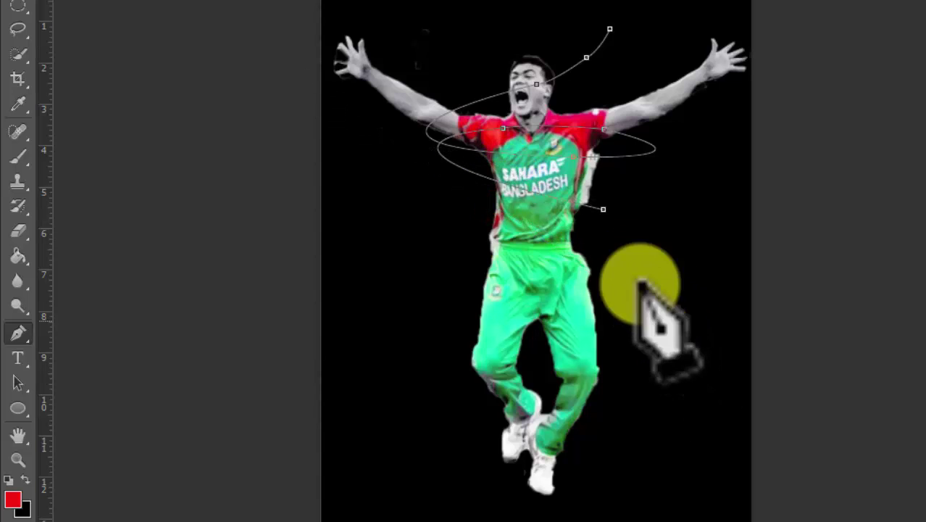
{"action": "left_click_drag", "start_coordinate": [569, 181], "coordinate": [460, 138]}
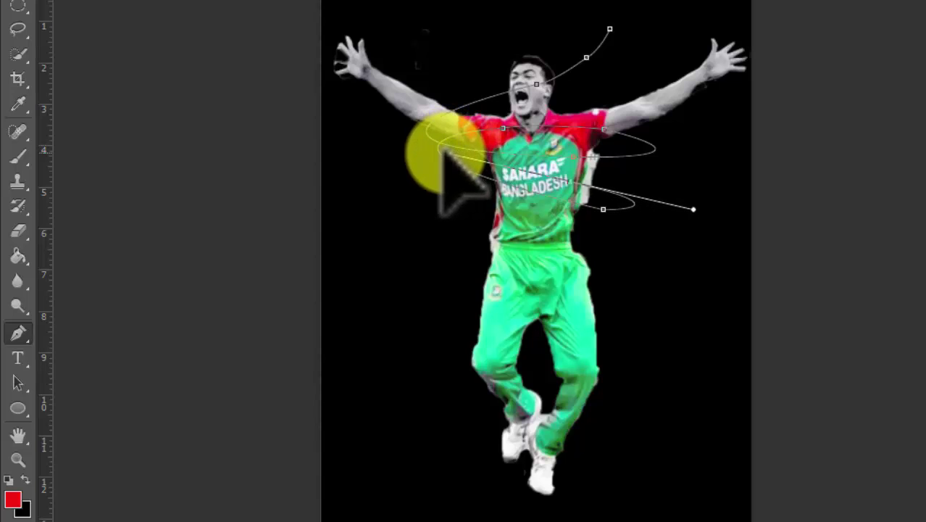
{"action": "left_click_drag", "start_coordinate": [442, 152], "coordinate": [428, 132]}
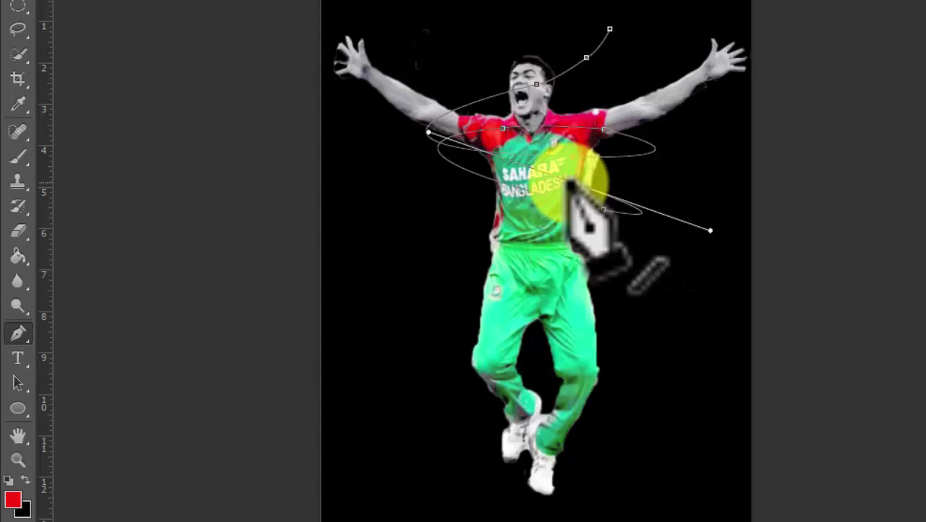
- Loop the path to a corner anchor left of the torso and across the trousers to a corner anchor right of the thigh
{"action": "left_click_drag", "start_coordinate": [472, 213], "coordinate": [575, 282]}
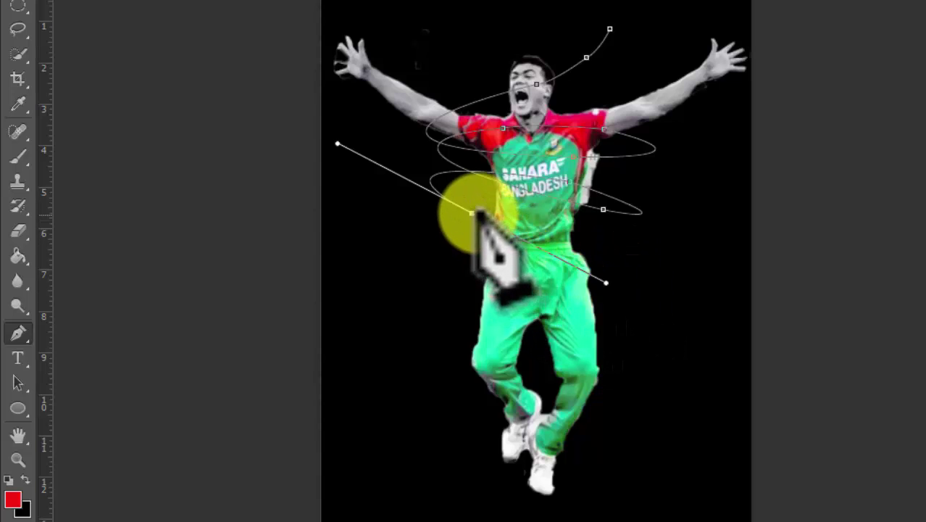
{"action": "left_click", "coordinate": [471, 213], "text": "alt"}
{"action": "left_click_drag", "start_coordinate": [615, 279], "coordinate": [636, 287]}
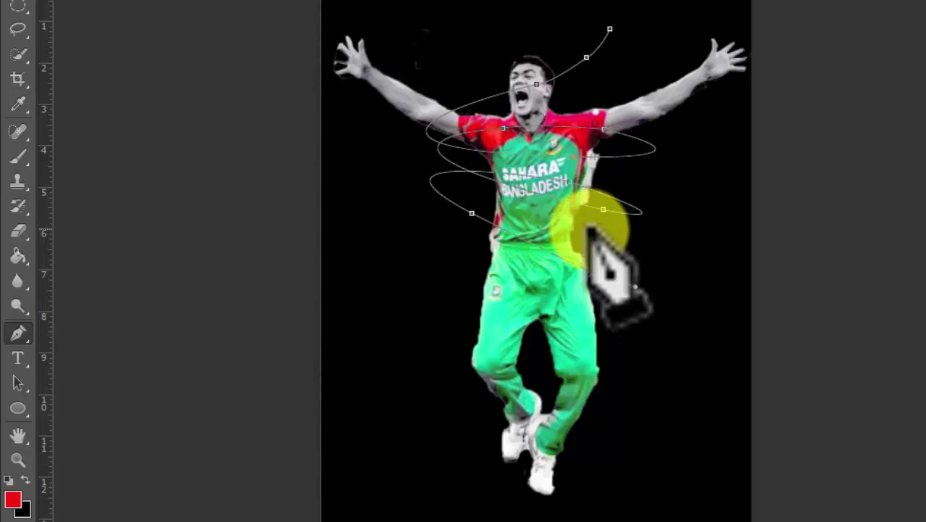
{"action": "left_click", "coordinate": [613, 280], "text": "alt"}
- Curve the path back to the waist's right edge and loop it past the left hip to a corner anchor above the right knee
{"action": "left_click_drag", "start_coordinate": [571, 232], "coordinate": [472, 171]}
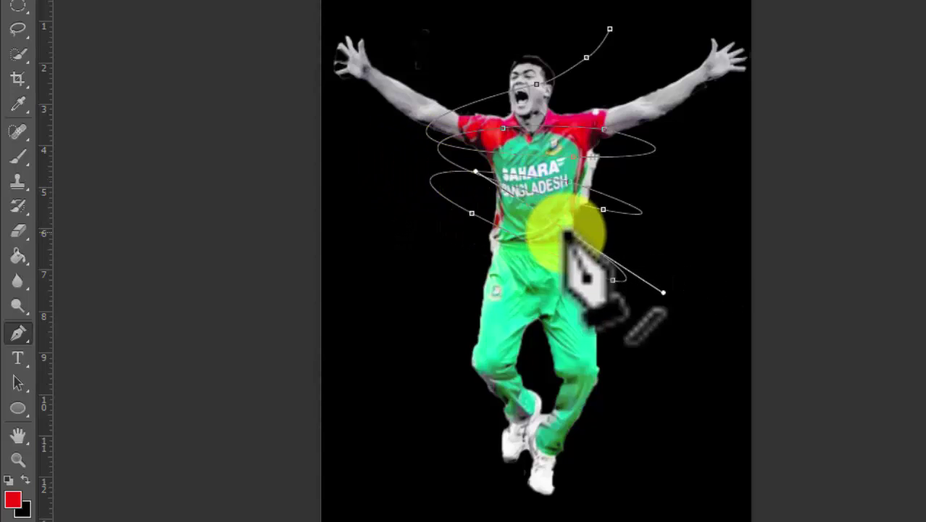
{"action": "left_click_drag", "start_coordinate": [580, 324], "coordinate": [842, 519]}
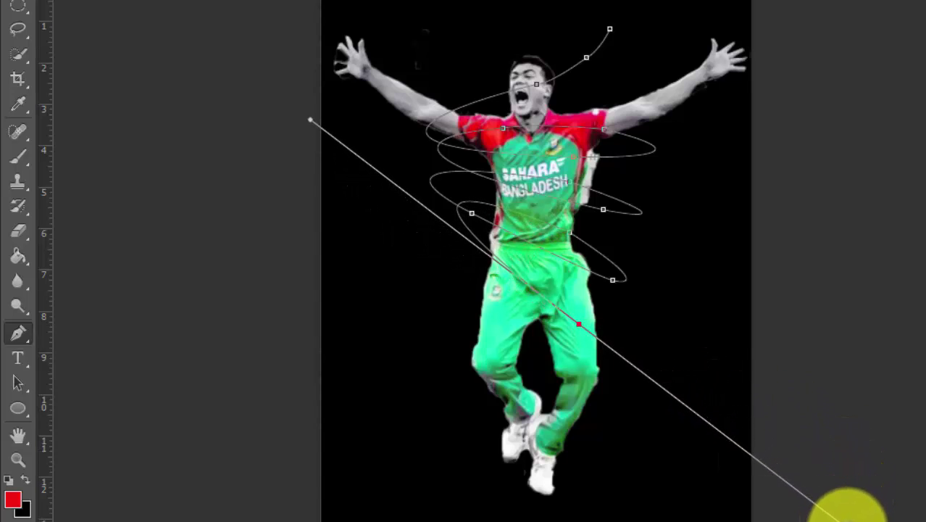
{"action": "left_click", "coordinate": [580, 324], "text": "alt"}
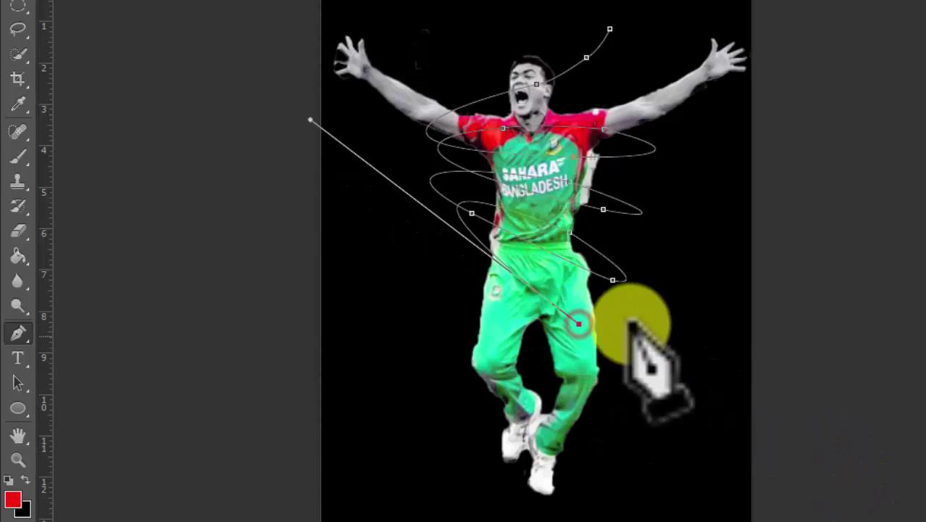
{"action": "left_click_drag", "start_coordinate": [627, 319], "coordinate": [571, 240]}
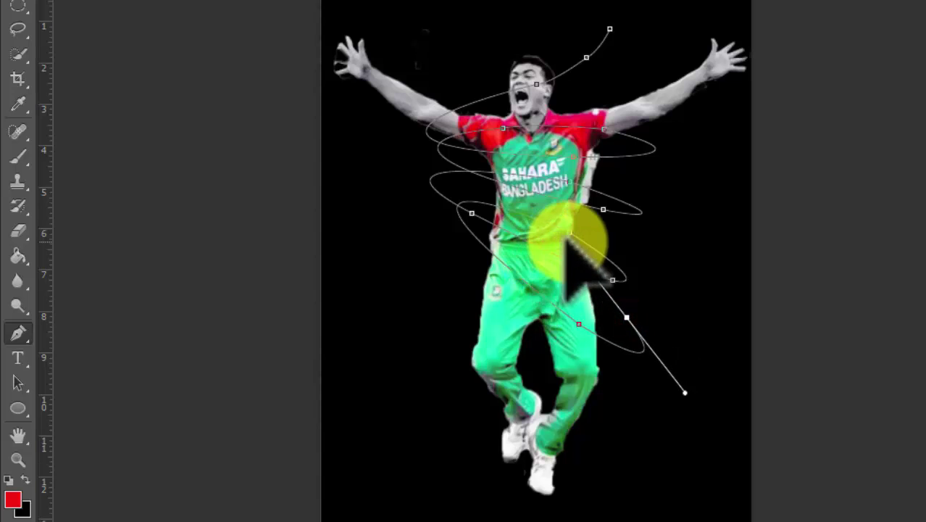
{"action": "left_click", "coordinate": [627, 318], "text": "alt"}
{"action": "left_click_drag", "start_coordinate": [628, 420], "coordinate": [701, 521]}
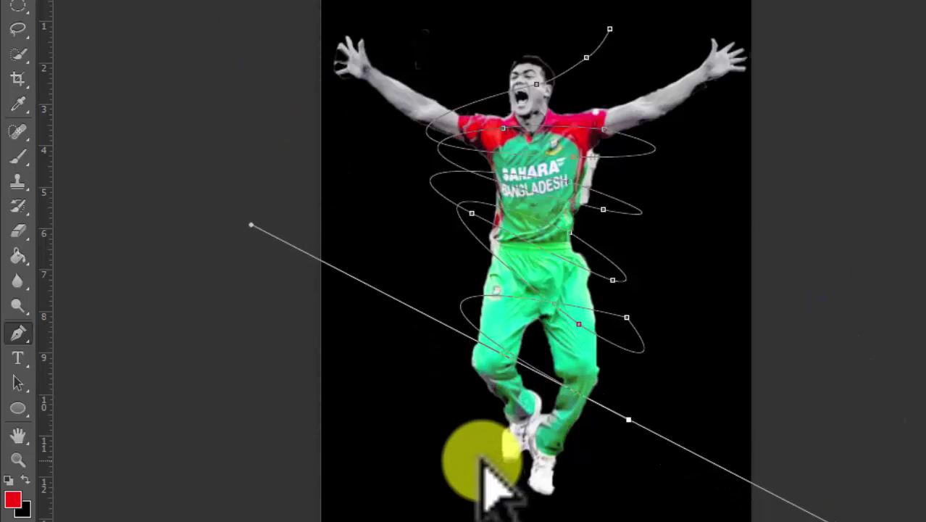
{"action": "key", "text": "ctrl+z"}
{"action": "left_click", "coordinate": [18, 335]}
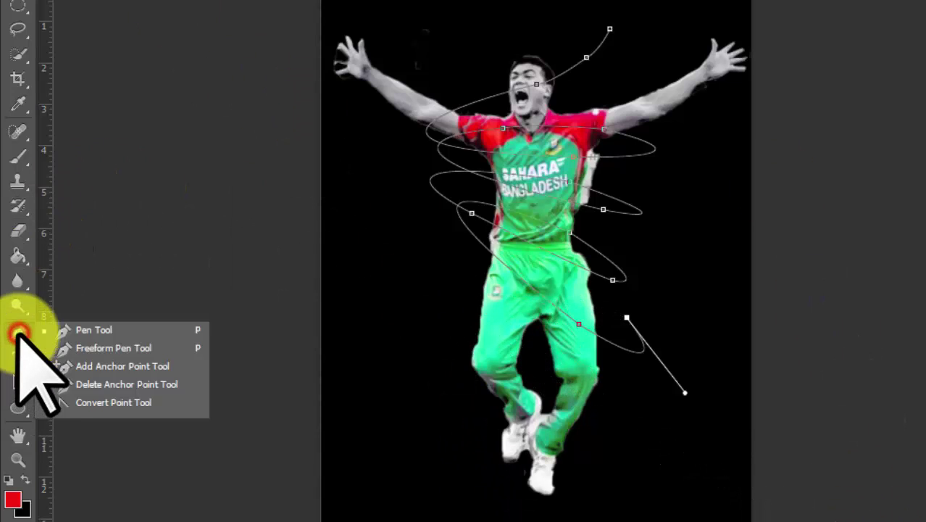
{"action": "left_click", "coordinate": [167, 382]}
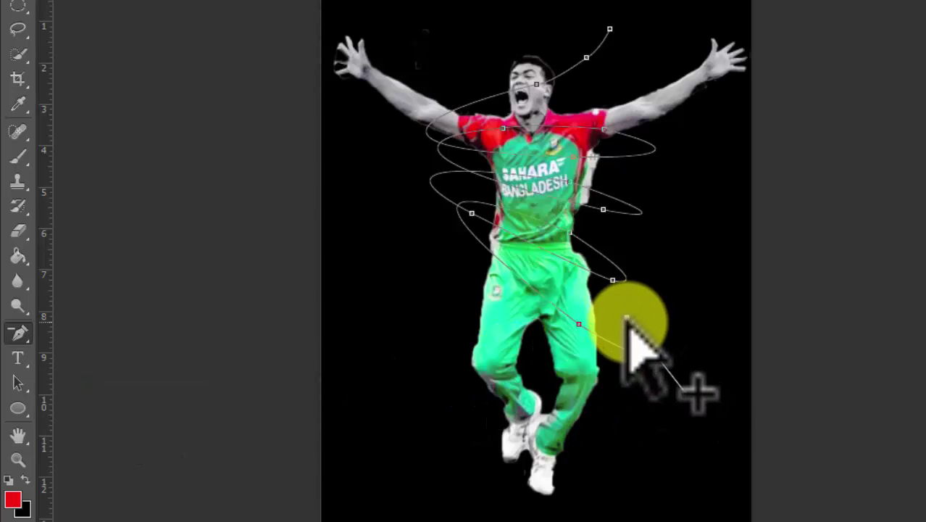
{"action": "left_click", "coordinate": [628, 317], "text": "alt"}
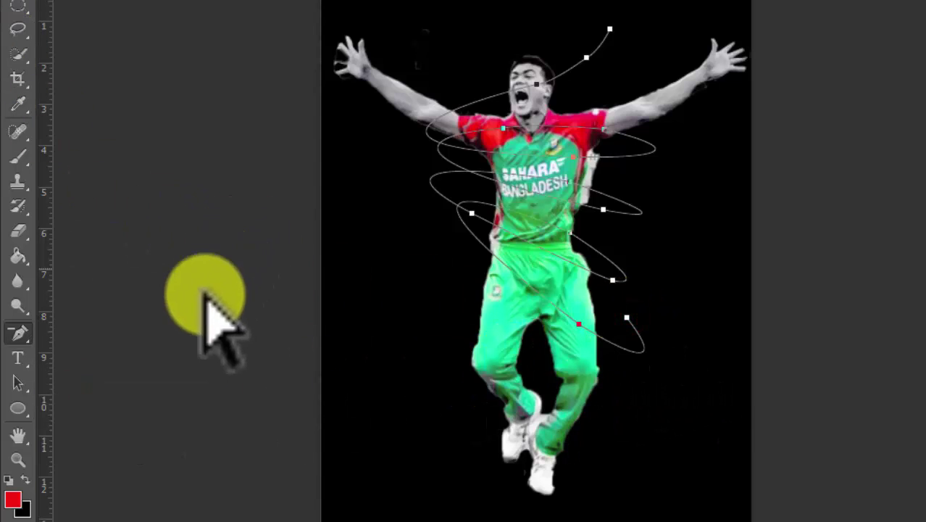
{"action": "left_click", "coordinate": [18, 333]}
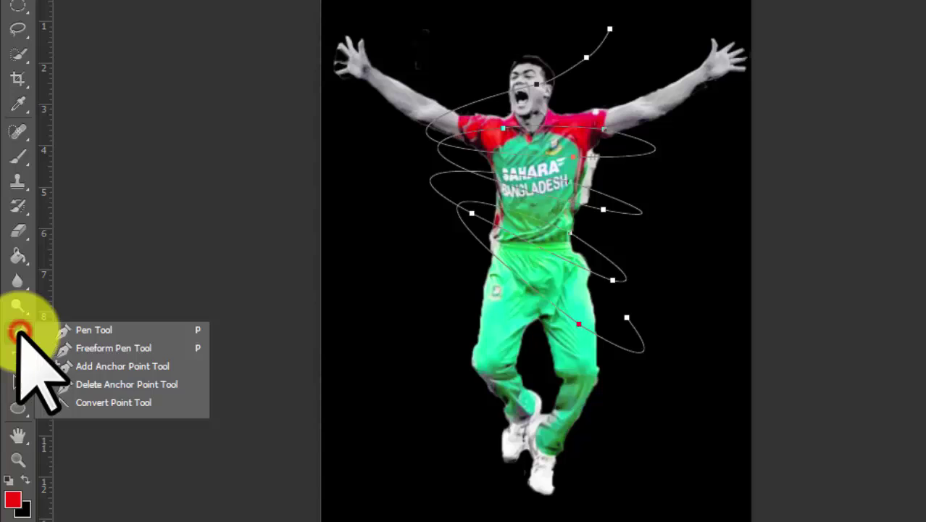
{"action": "left_click", "coordinate": [87, 330]}
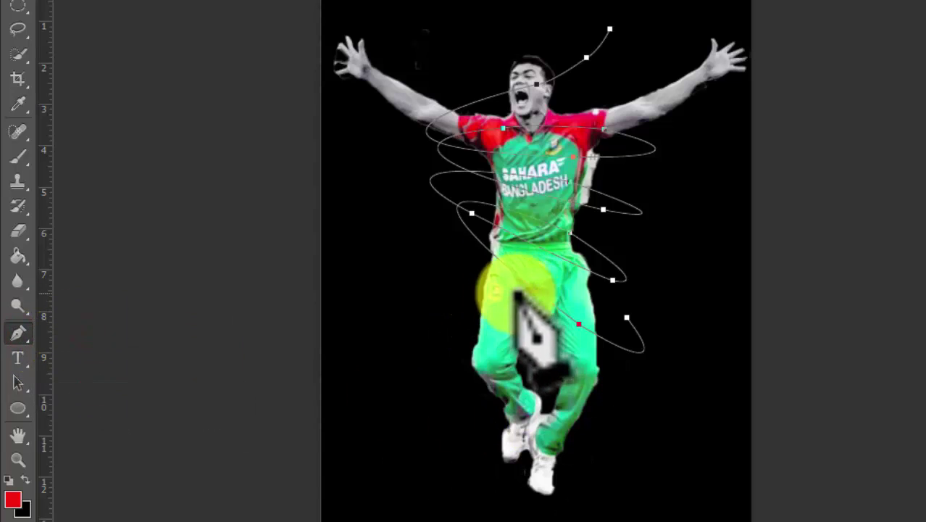
{"action": "left_click_drag", "start_coordinate": [513, 321], "coordinate": [533, 357]}
{"action": "key", "text": "ctrl+z"}
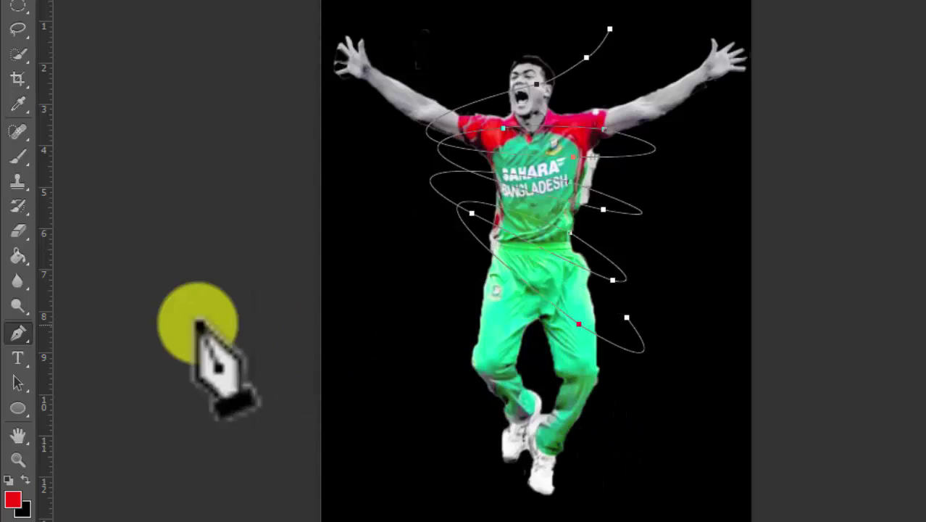
{"action": "left_click_drag", "start_coordinate": [21, 334], "coordinate": [93, 384]}
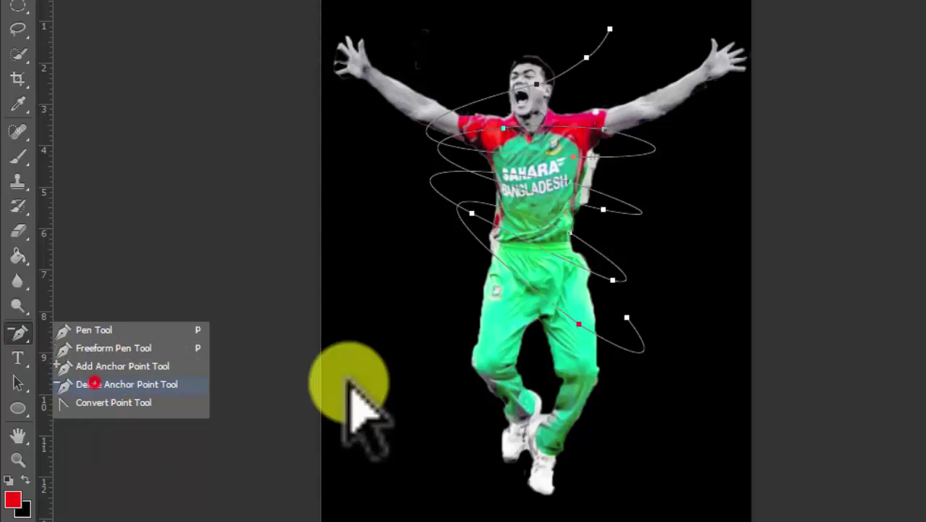
{"action": "left_click", "coordinate": [627, 317]}
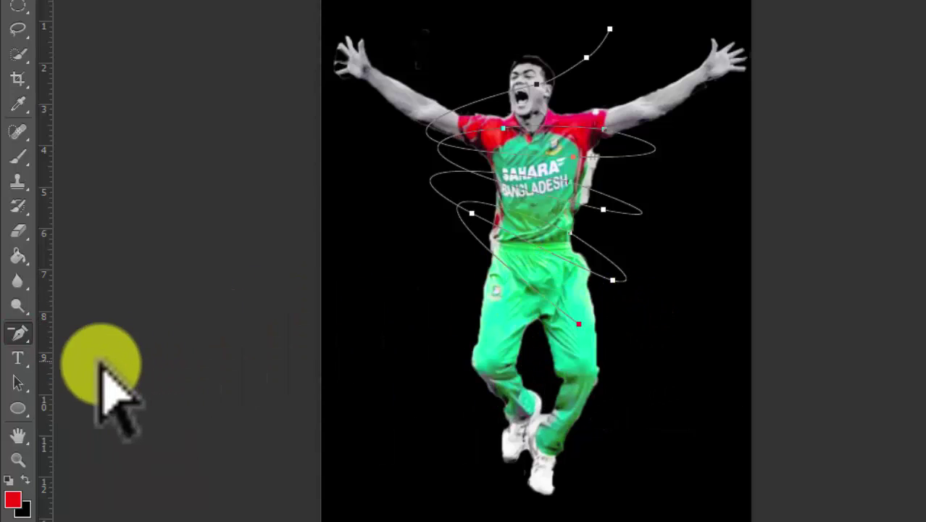
- Curve the path back to an anchor on the right thigh and loop it around the legs to a corner anchor beside the right knee
{"action": "left_click_drag", "start_coordinate": [20, 333], "coordinate": [76, 331]}
{"action": "left_click_drag", "start_coordinate": [581, 283], "coordinate": [484, 194]}
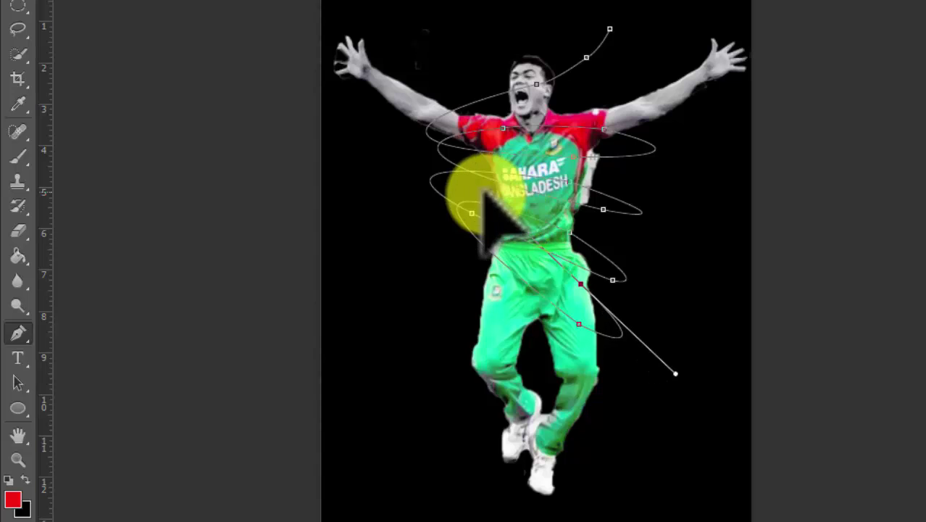
{"action": "left_click_drag", "start_coordinate": [602, 389], "coordinate": [849, 521]}
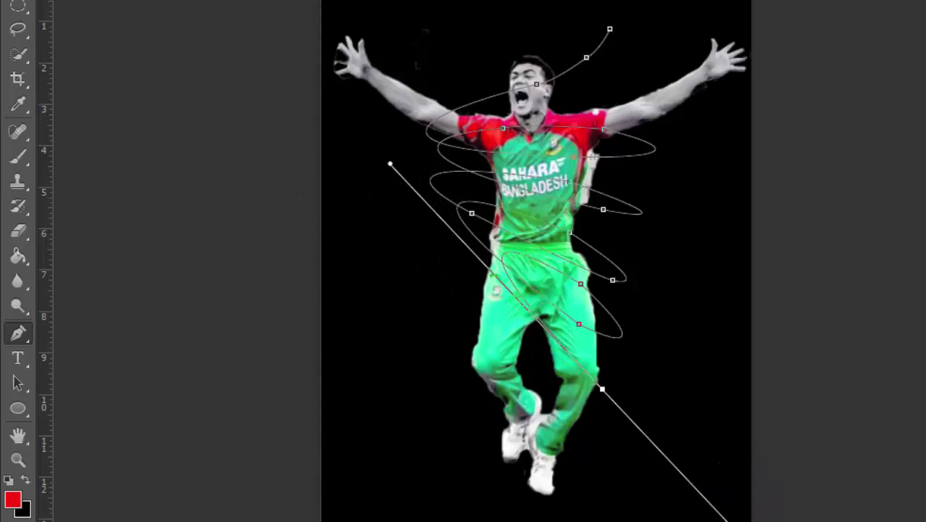
{"action": "left_click_drag", "start_coordinate": [650, 453], "coordinate": [52, 209]}
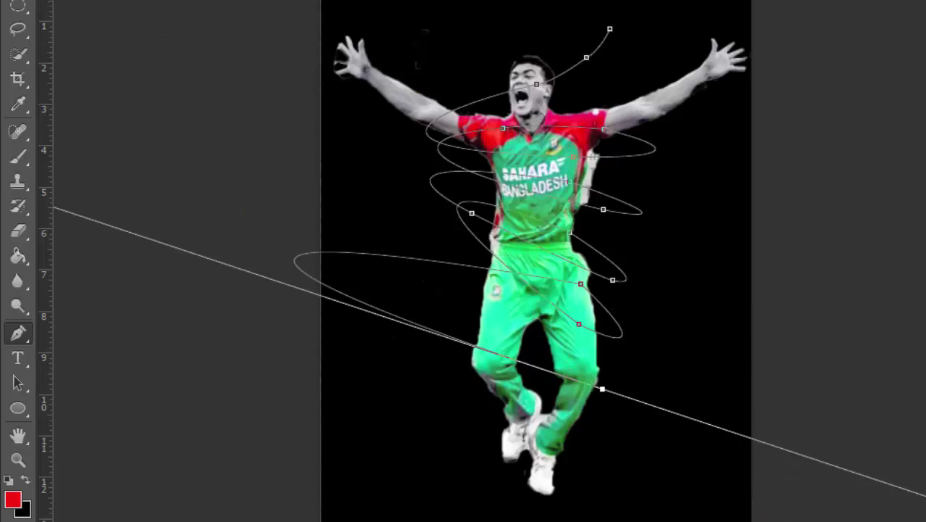
{"action": "left_click_drag", "start_coordinate": [819, 521], "coordinate": [690, 481]}
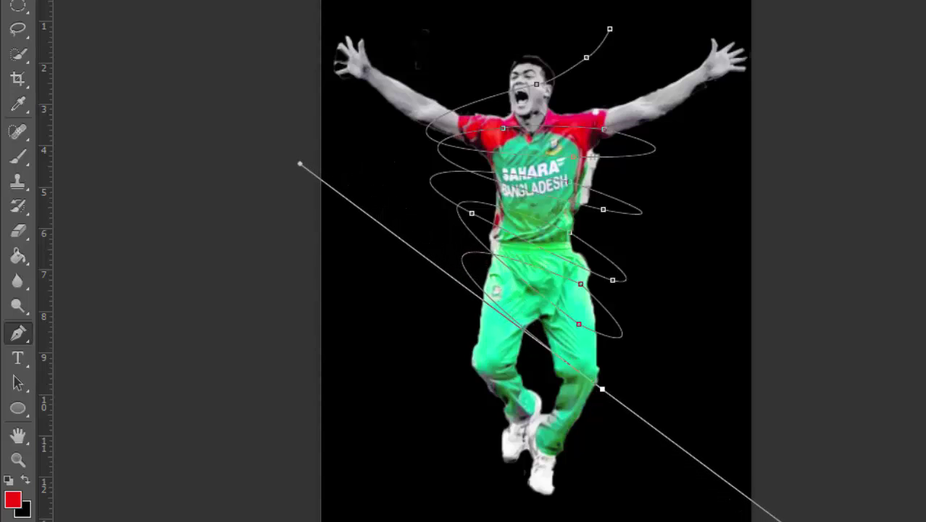
{"action": "left_click_drag", "start_coordinate": [596, 326], "coordinate": [602, 390]}
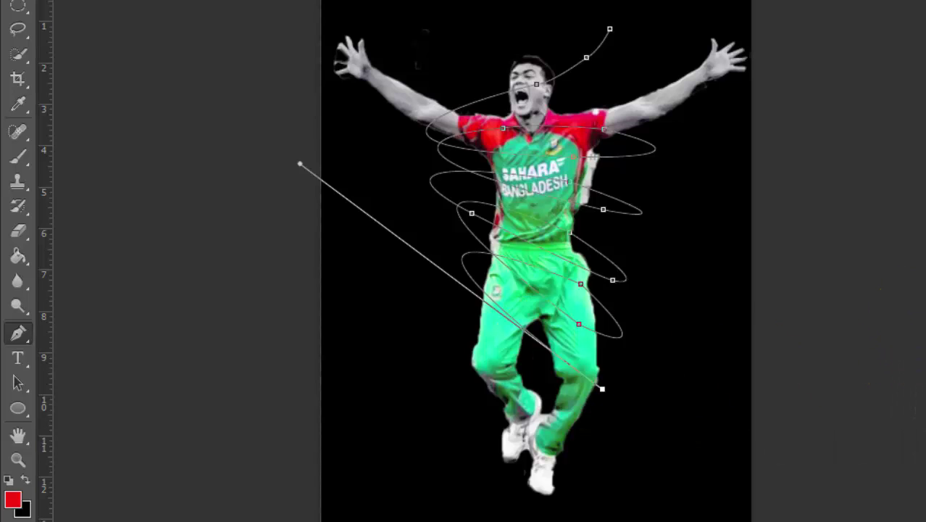
- Activate the Brush tool with a soft 11 px brush and set the foreground colour to orange
{"action": "left_click", "coordinate": [19, 158]}
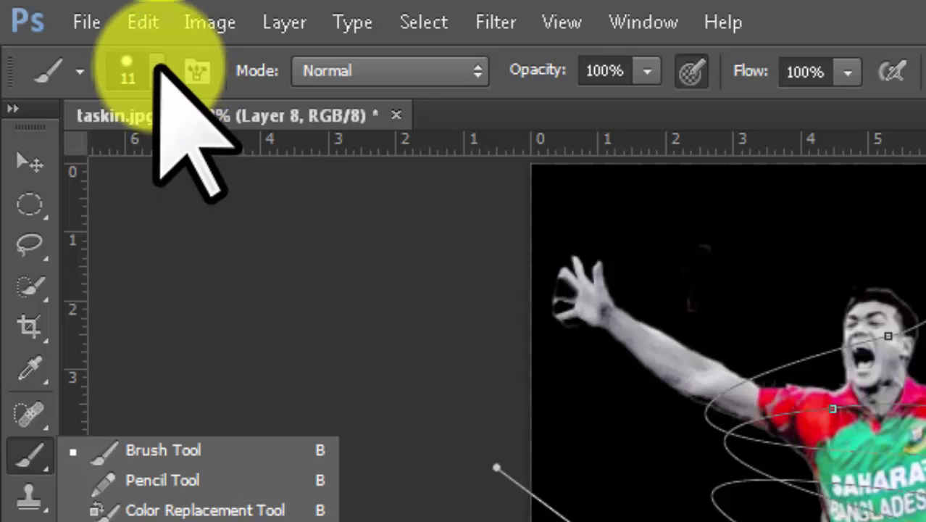
{"action": "left_click", "coordinate": [158, 70]}
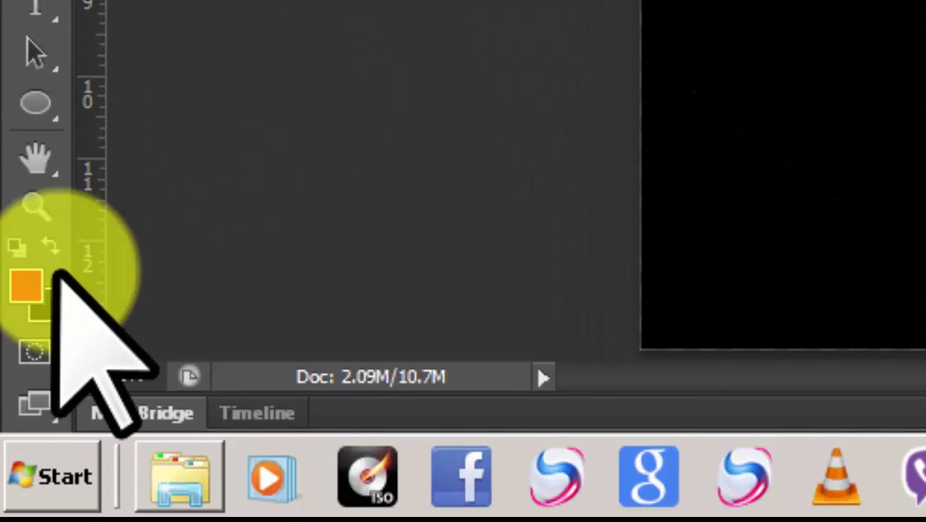
{"action": "left_click", "coordinate": [275, 37]}
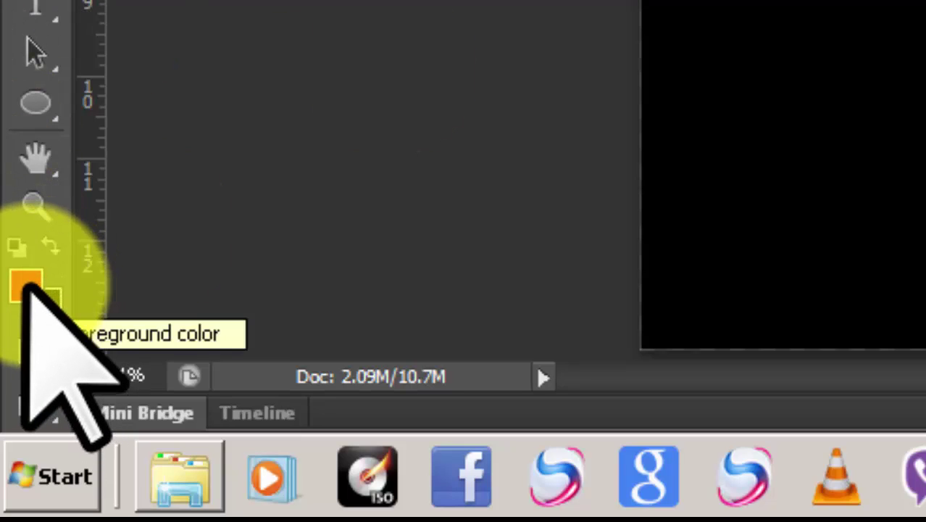
- Set the foreground colour to bright cyan-blue #30d4f7
{"action": "left_click", "coordinate": [27, 287]}
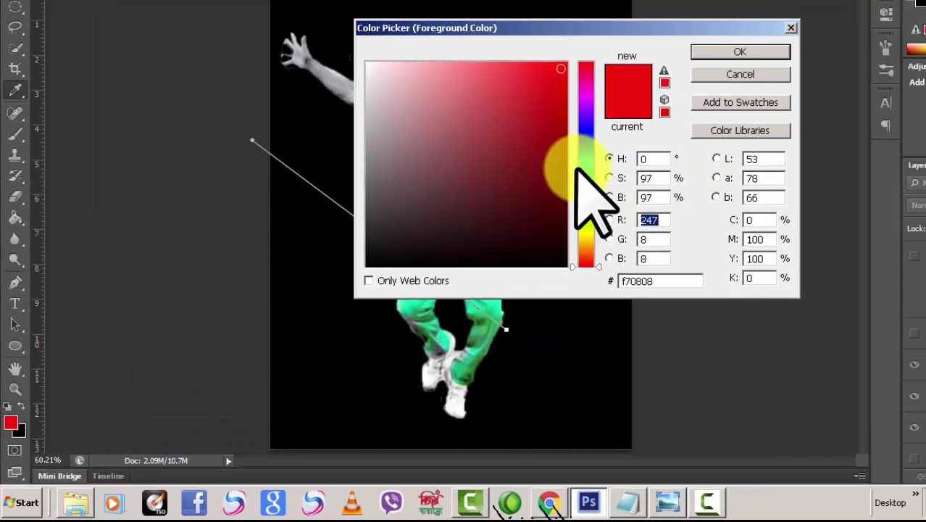
{"action": "left_click", "coordinate": [585, 156]}
{"action": "left_click", "coordinate": [584, 137]}
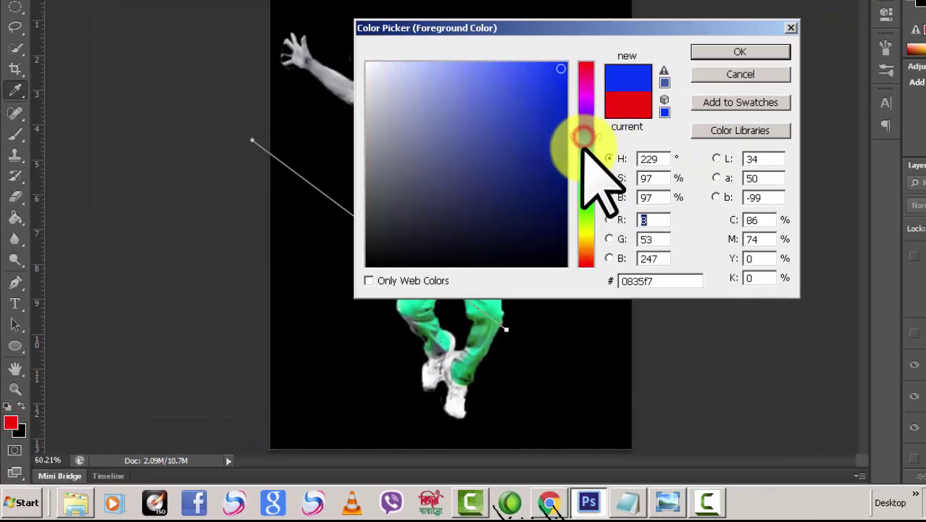
{"action": "left_click", "coordinate": [584, 158]}
{"action": "left_click", "coordinate": [527, 69]}
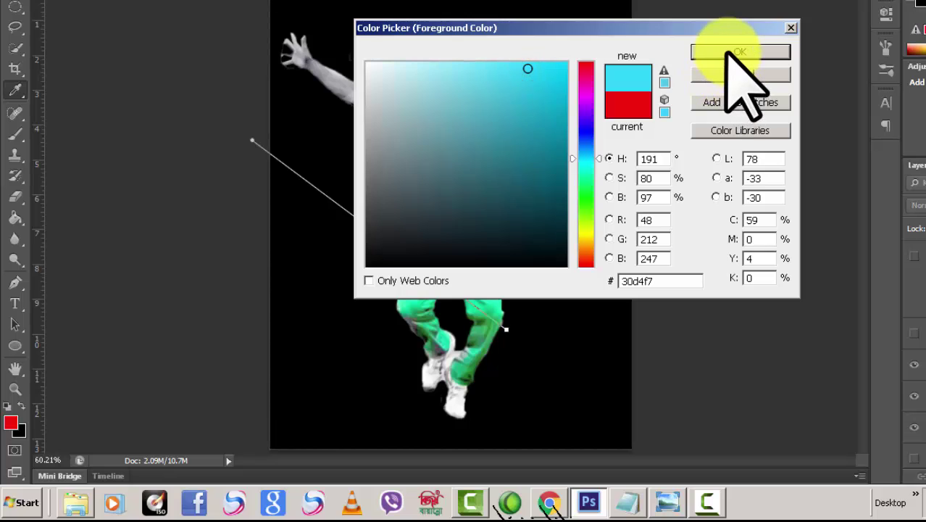
{"action": "left_click", "coordinate": [728, 52]}
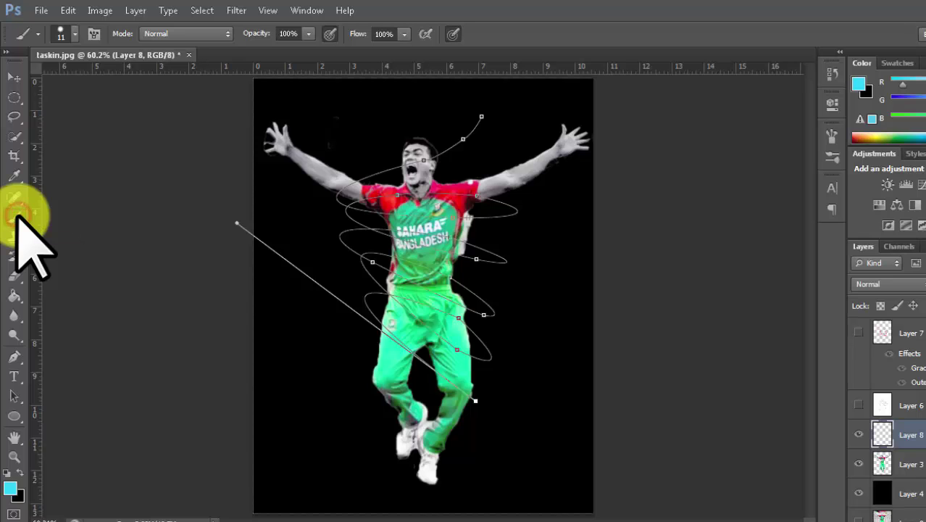
- Stroke the spiral path on Layer 8 using the Brush tool with Simulate Pressure enabled
{"action": "left_click", "coordinate": [15, 216]}
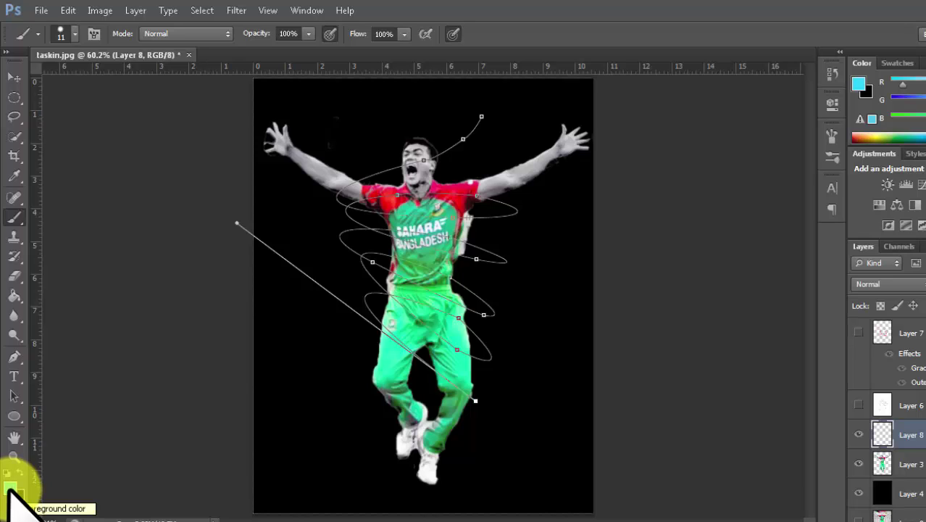
{"action": "left_click", "coordinate": [14, 357]}
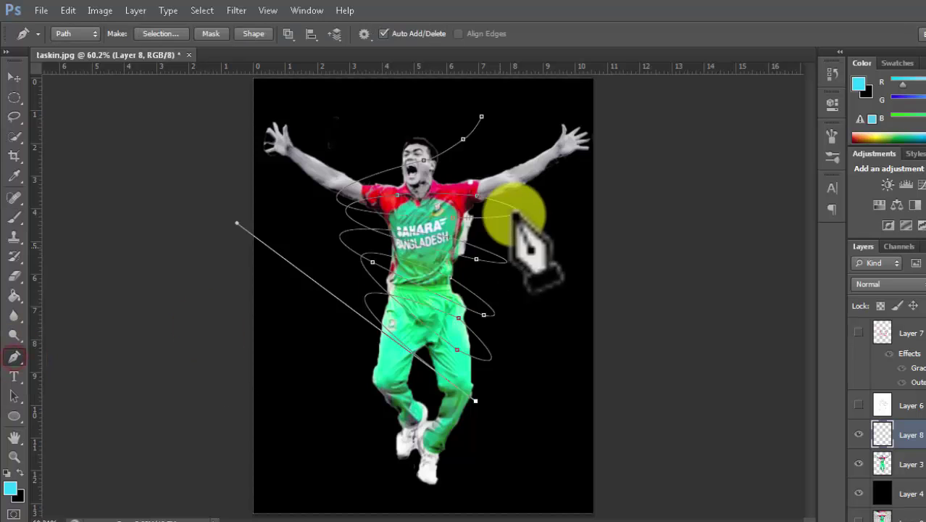
{"action": "right_click", "coordinate": [426, 249]}
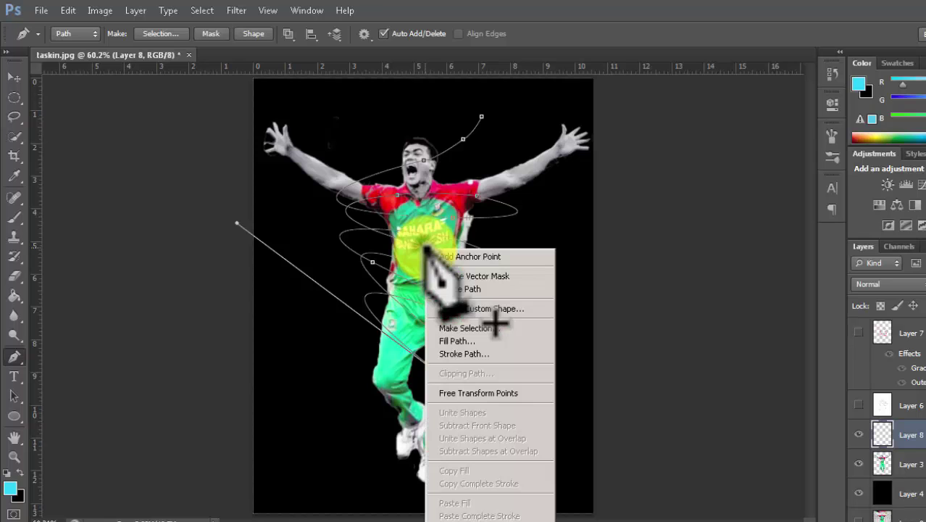
{"action": "left_click", "coordinate": [467, 353]}
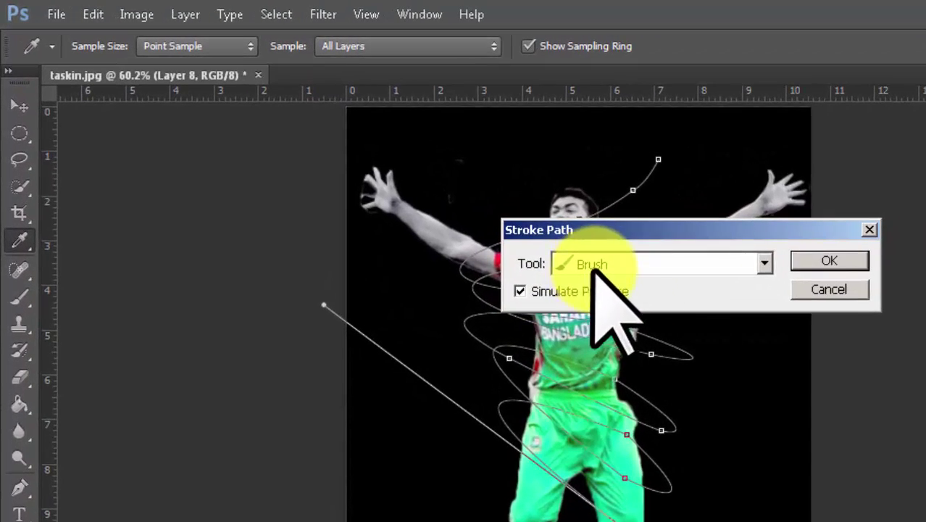
{"action": "left_click", "coordinate": [821, 258]}
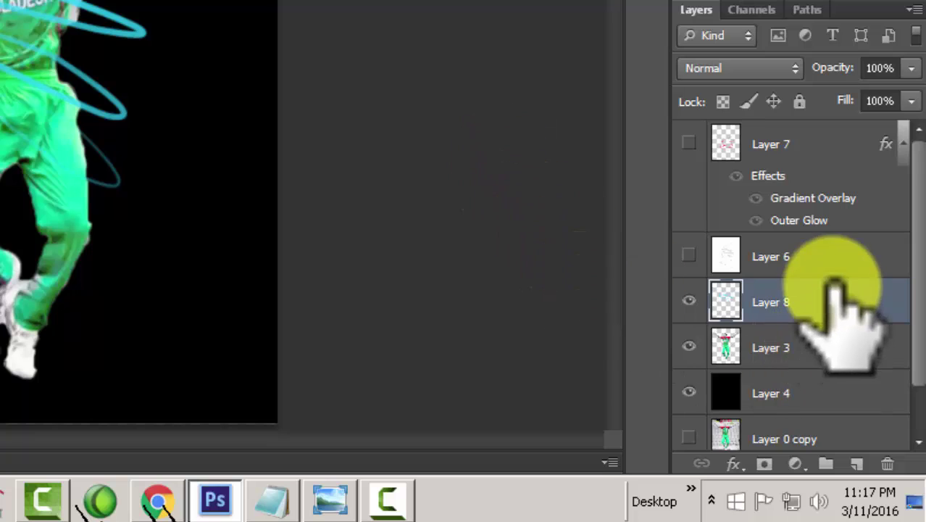
- Add an Outer Glow style to Layer 8 with a spread of 24% and a size of 7 px
{"action": "double_click", "coordinate": [830, 297]}
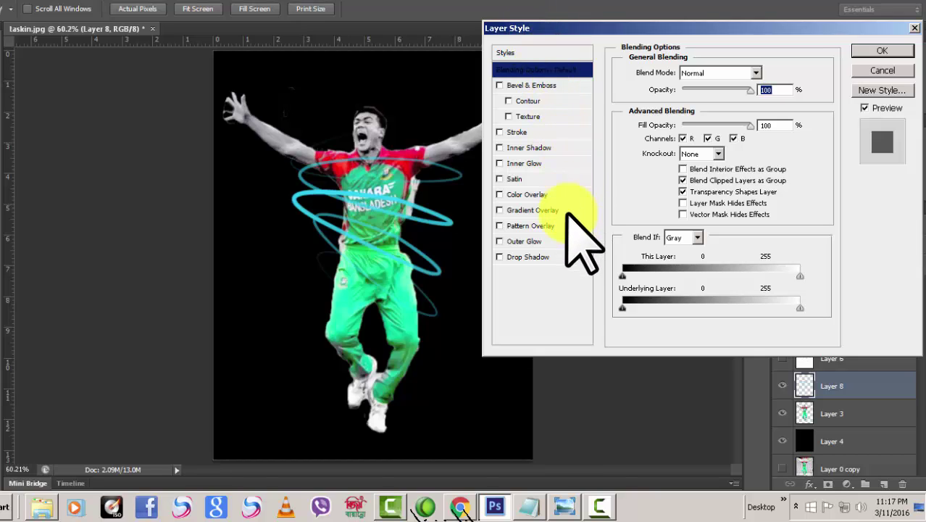
{"action": "left_click", "coordinate": [500, 241]}
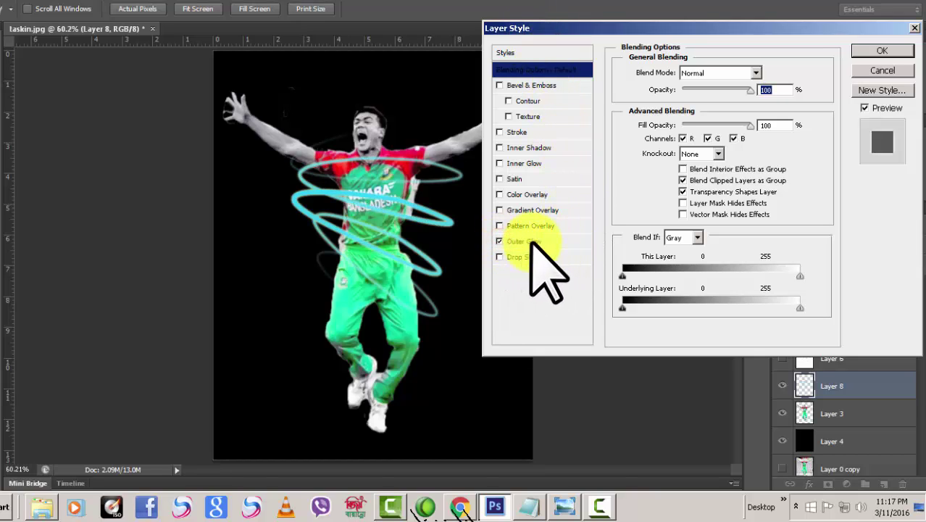
{"action": "left_click", "coordinate": [532, 241]}
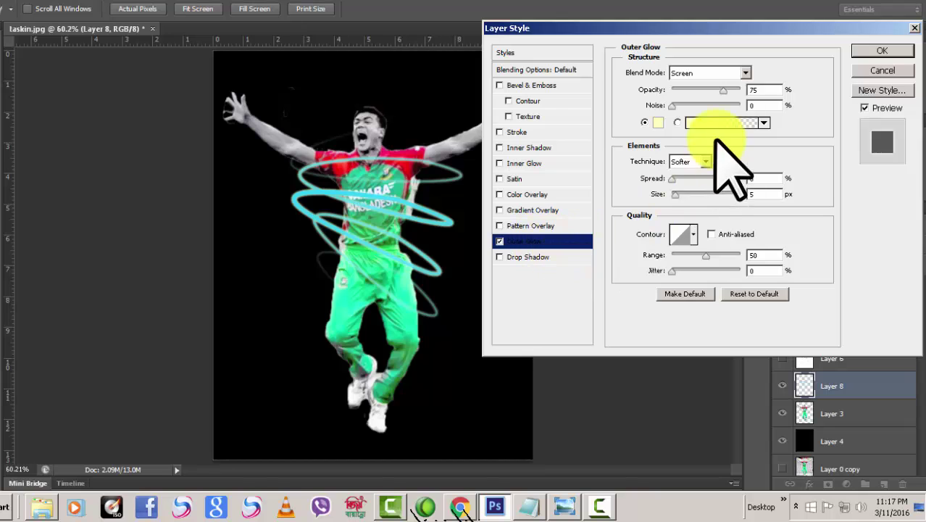
{"action": "mouse_move", "coordinate": [677, 195]}
{"action": "left_mouse_down"}
{"action": "mouse_move", "coordinate": [686, 194]}
{"action": "mouse_move", "coordinate": [675, 196]}
{"action": "left_mouse_up"}
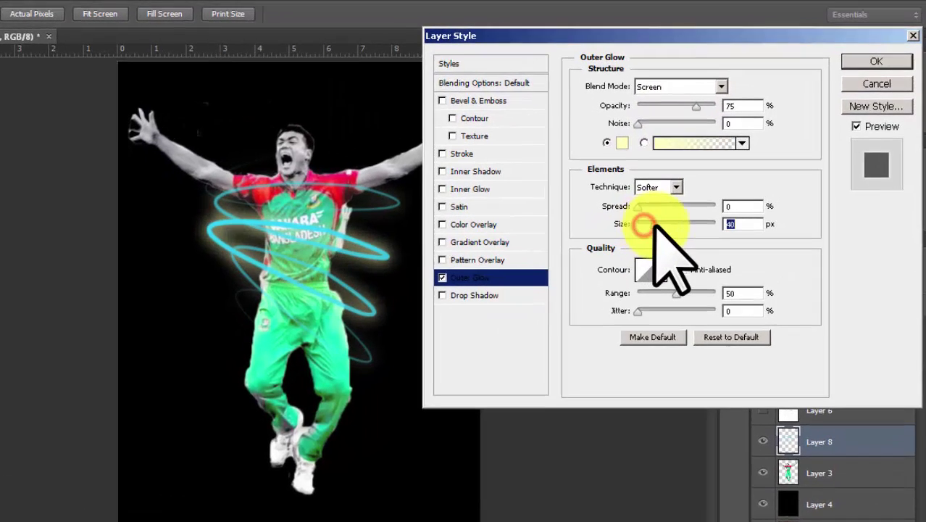
{"action": "mouse_move", "coordinate": [630, 216]}
{"action": "left_mouse_down"}
{"action": "mouse_move", "coordinate": [684, 211]}
{"action": "mouse_move", "coordinate": [645, 219]}
{"action": "left_mouse_up"}
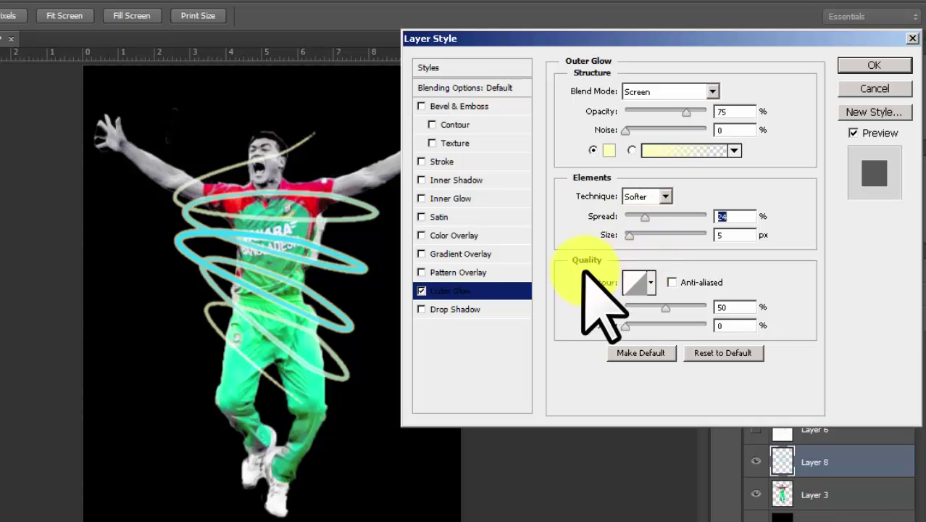
{"action": "left_click_drag", "start_coordinate": [627, 234], "coordinate": [629, 234]}
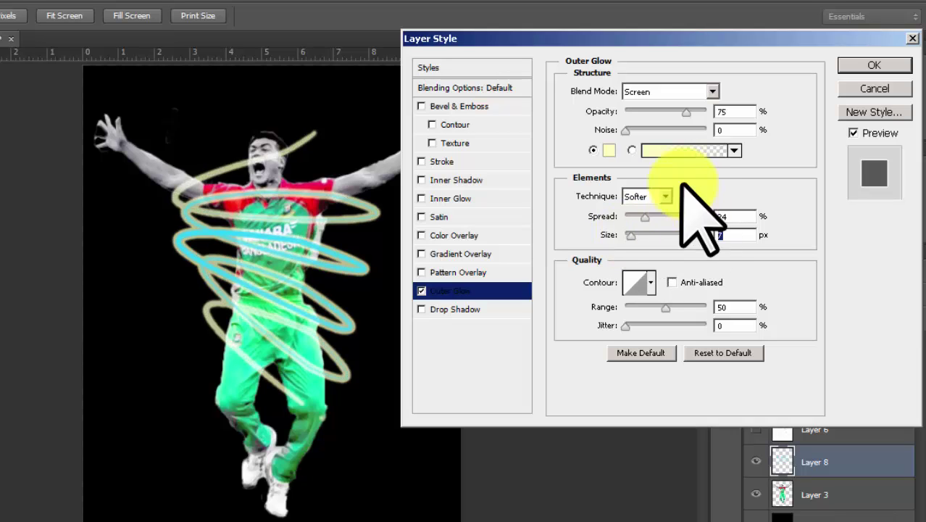
- Set the outer glow colour to orange-red #fa4209 and adjust the glow's spread
{"action": "left_click", "coordinate": [609, 150]}
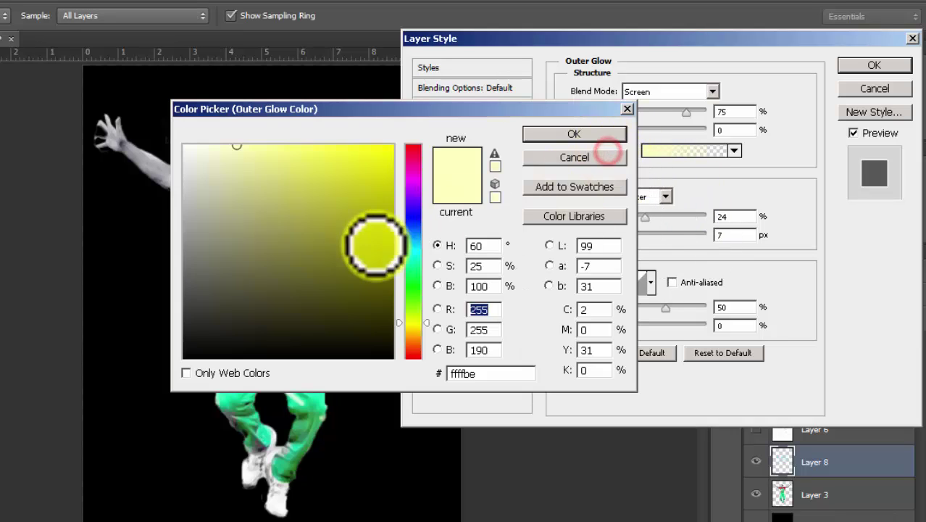
{"action": "left_click", "coordinate": [414, 351]}
{"action": "left_click", "coordinate": [387, 147]}
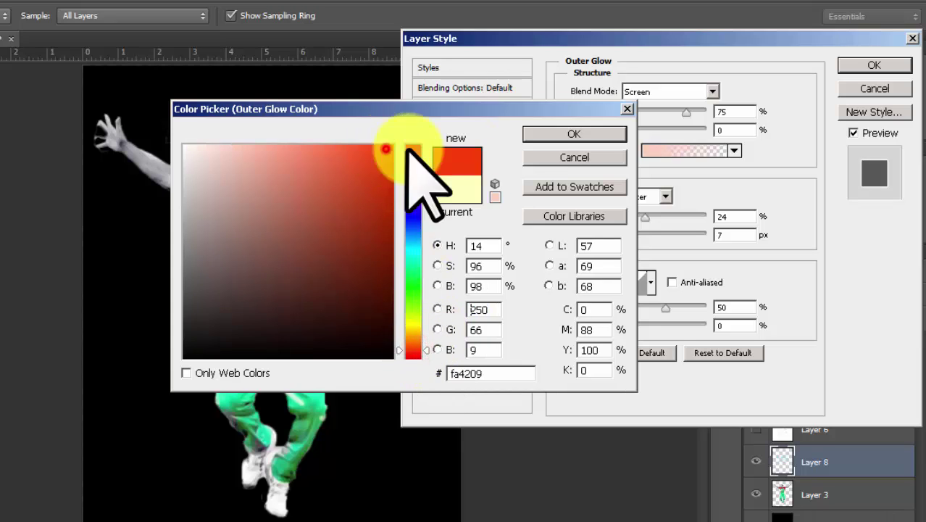
{"action": "left_click", "coordinate": [545, 134]}
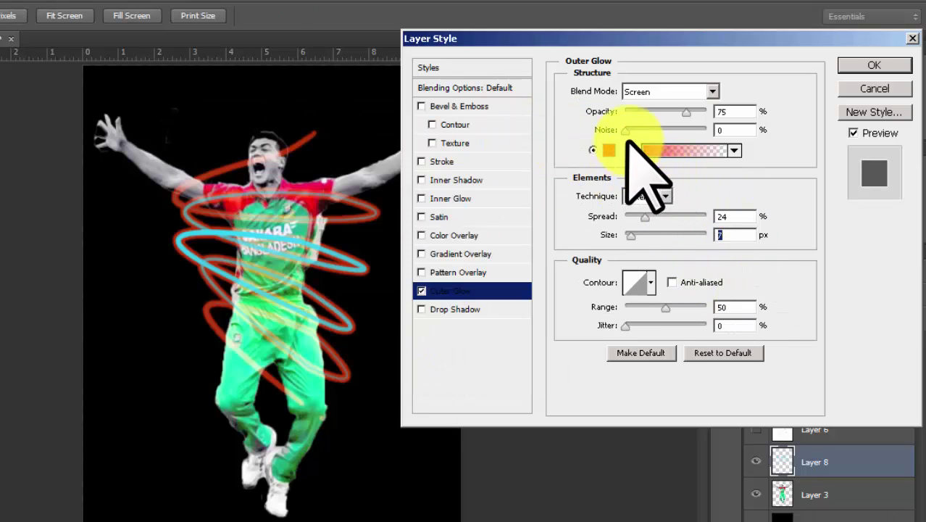
{"action": "left_click_drag", "start_coordinate": [647, 215], "coordinate": [634, 216]}
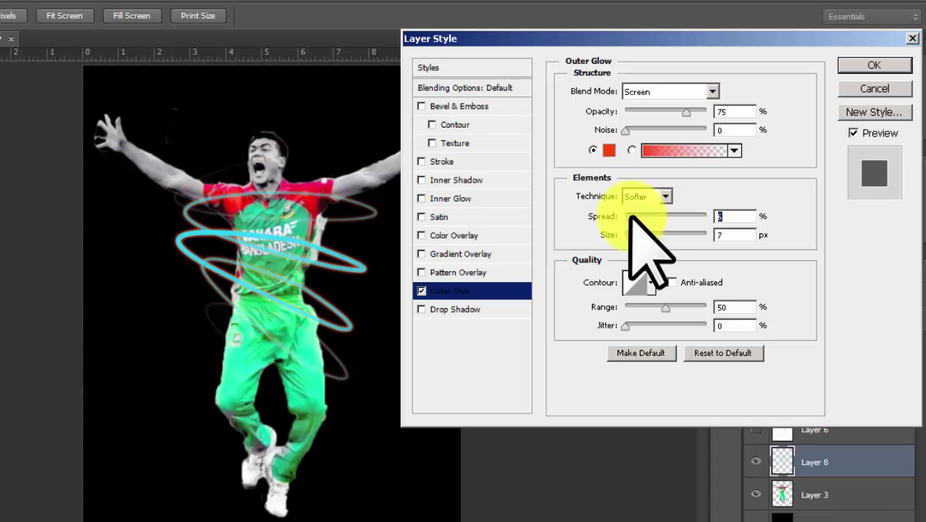
- Add a Gradient Overlay to Layer 8, try several preset gradients and choose the Red, Green preset
{"action": "left_click", "coordinate": [422, 254]}
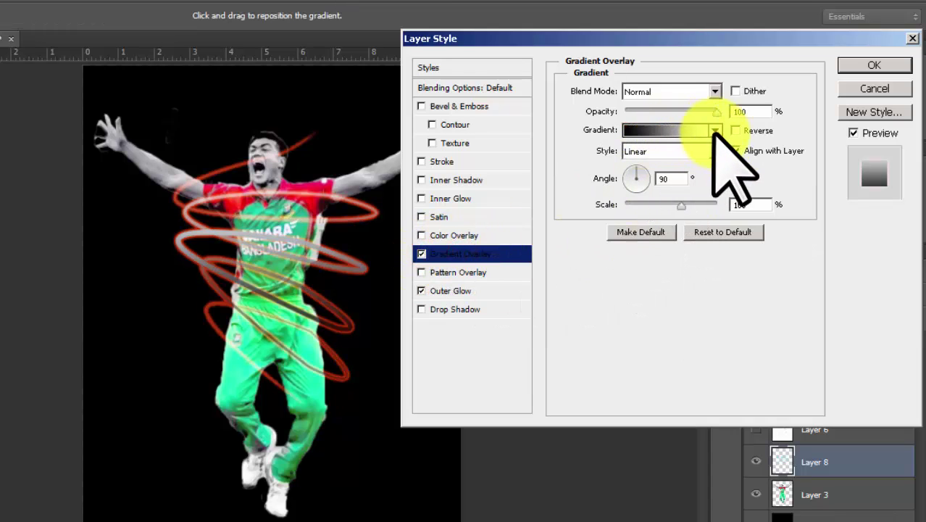
{"action": "left_click", "coordinate": [716, 131]}
{"action": "left_click", "coordinate": [645, 182]}
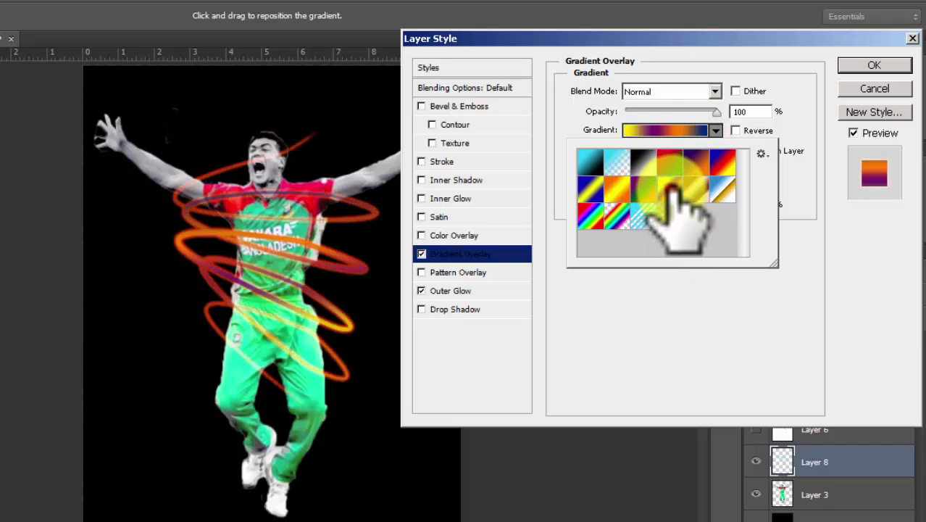
{"action": "left_click", "coordinate": [722, 187]}
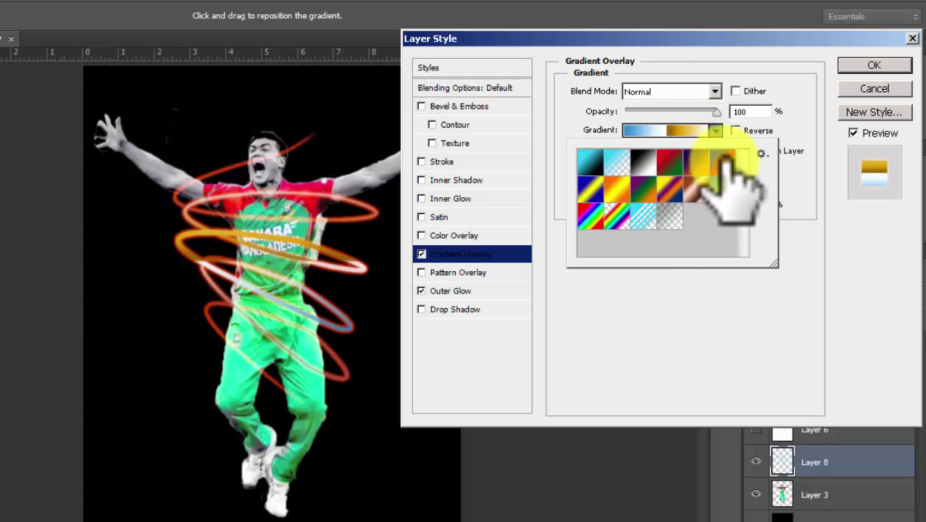
{"action": "left_click", "coordinate": [614, 190]}
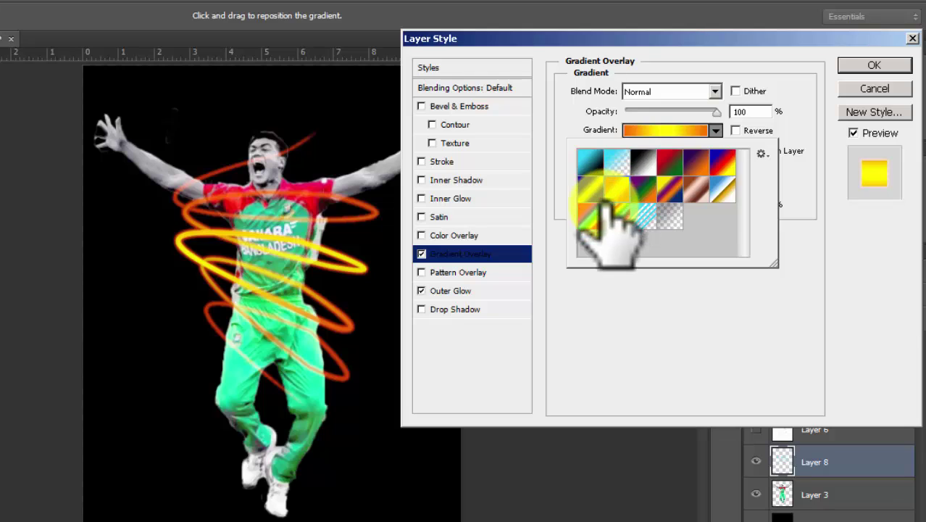
{"action": "left_click", "coordinate": [600, 164]}
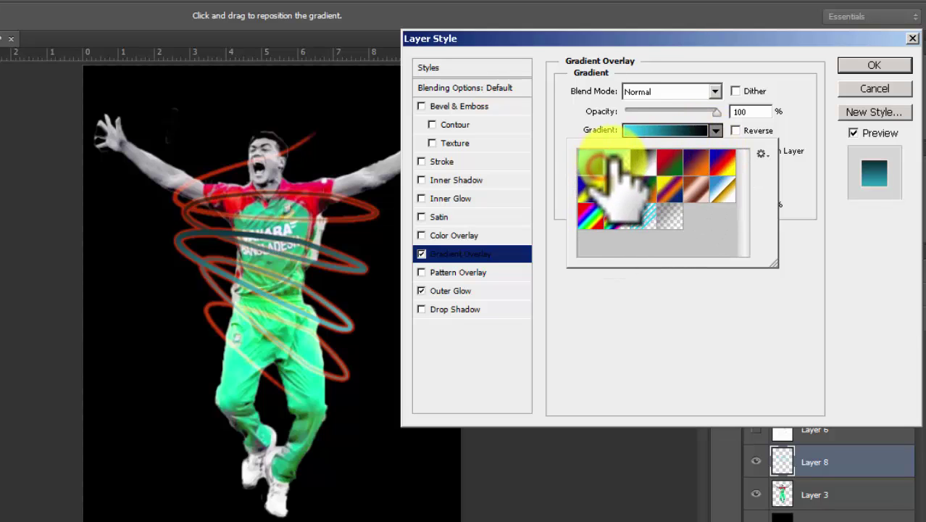
{"action": "left_click", "coordinate": [614, 161]}
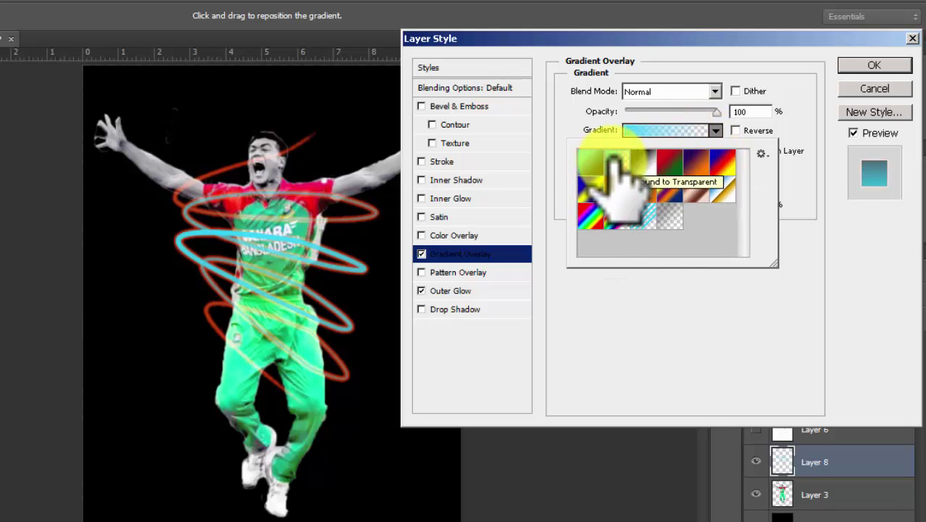
{"action": "left_click", "coordinate": [589, 216]}
{"action": "left_click", "coordinate": [595, 189]}
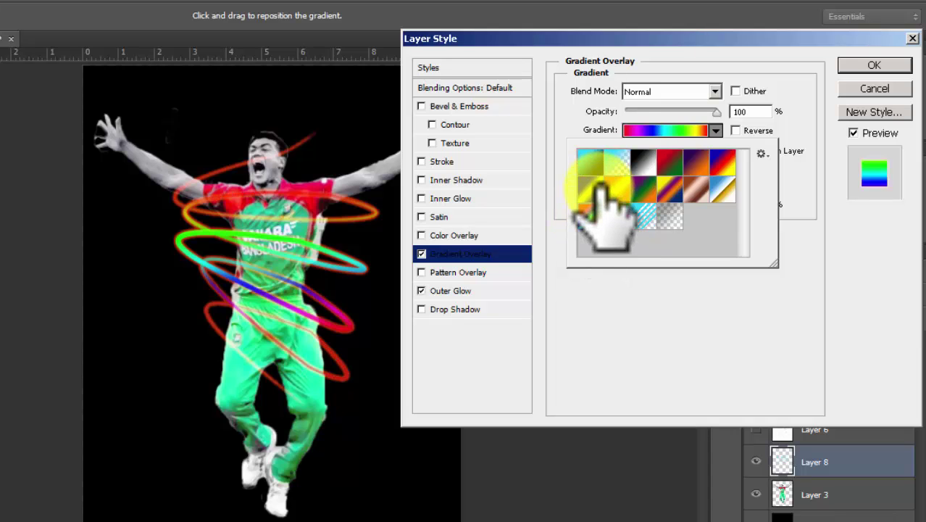
{"action": "left_click", "coordinate": [694, 160]}
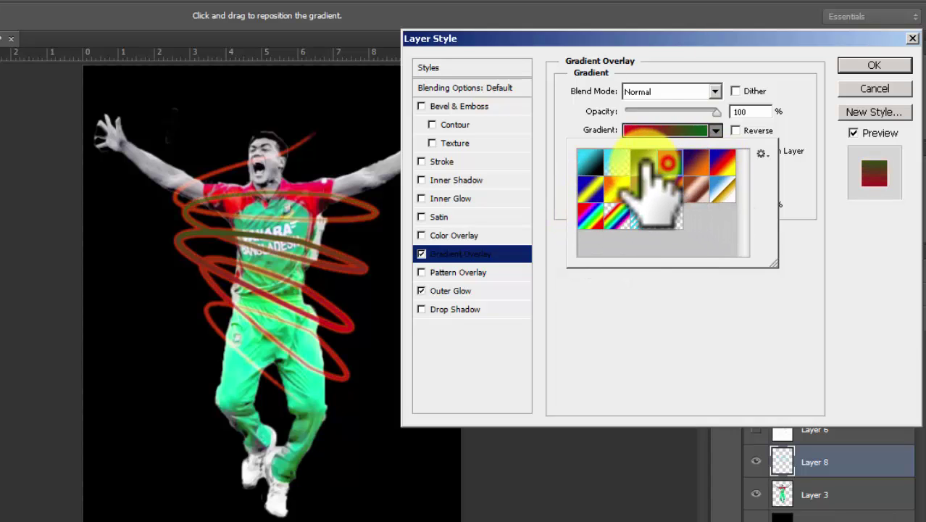
{"action": "left_click", "coordinate": [642, 163]}
{"action": "left_click", "coordinate": [669, 161]}
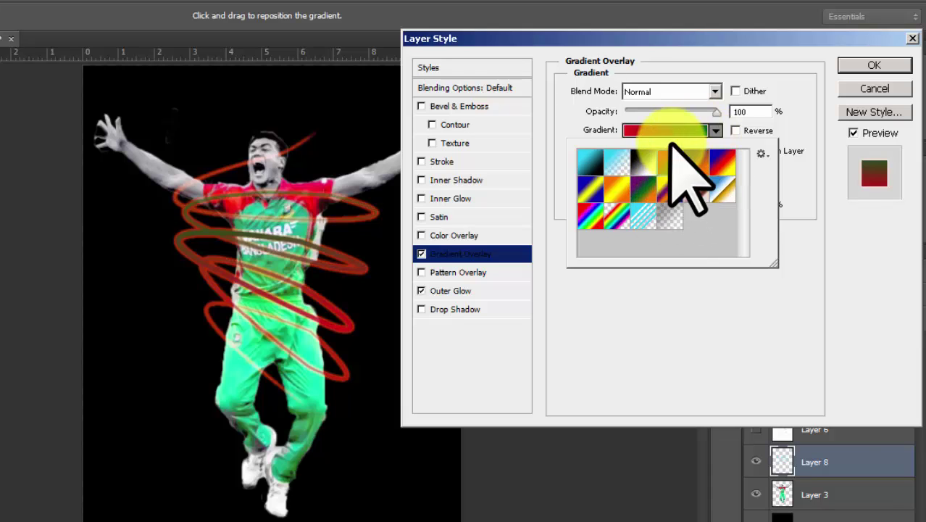
- Edit the overlay gradient from the grey-to-transparent preset and set its 0% colour stop to bright blue
{"action": "left_click", "coordinate": [666, 129]}
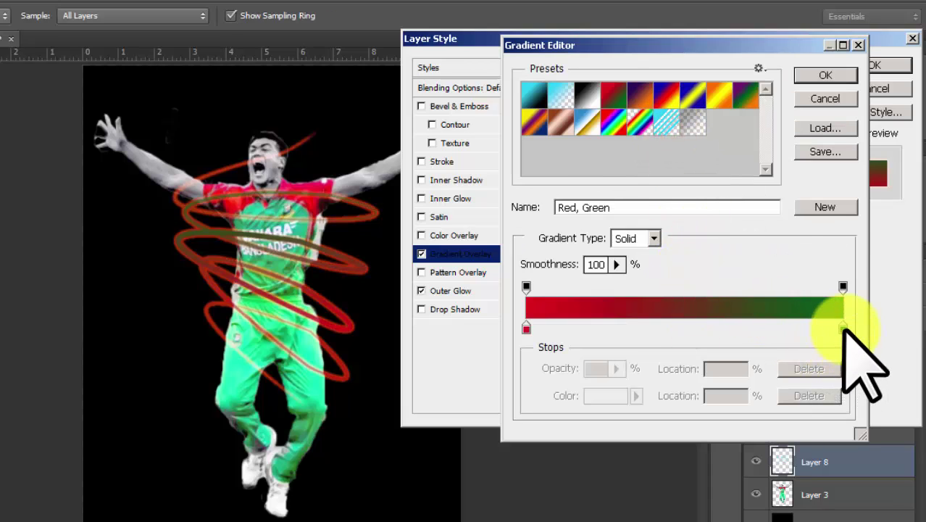
{"action": "left_click", "coordinate": [692, 123]}
{"action": "left_click", "coordinate": [843, 328]}
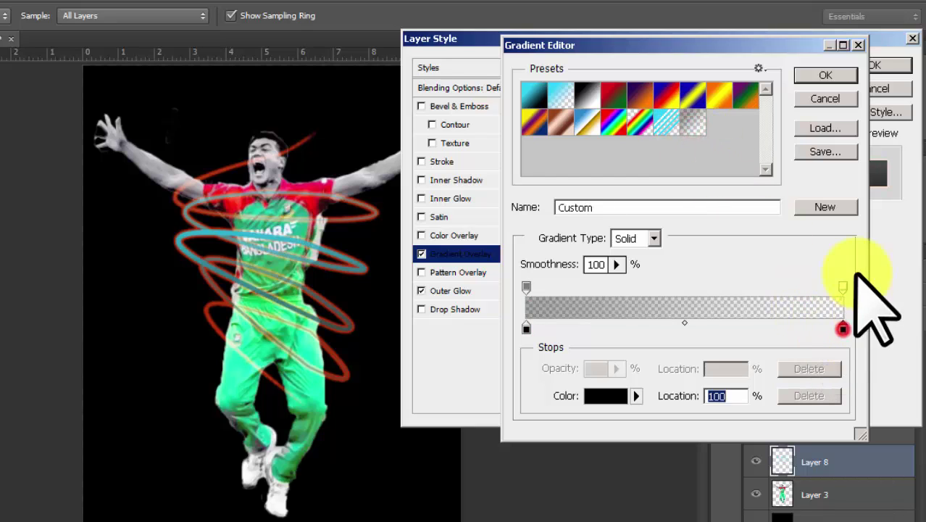
{"action": "double_click", "coordinate": [526, 328]}
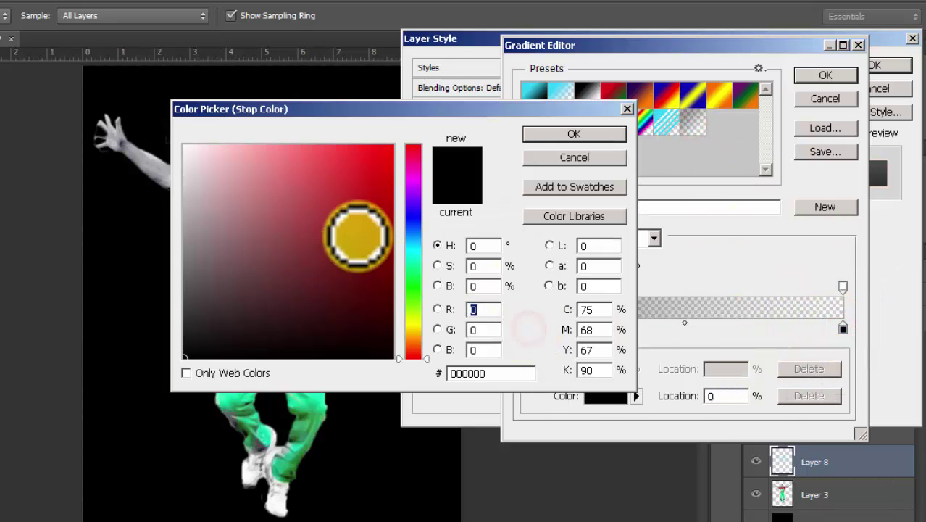
{"action": "left_click", "coordinate": [411, 241]}
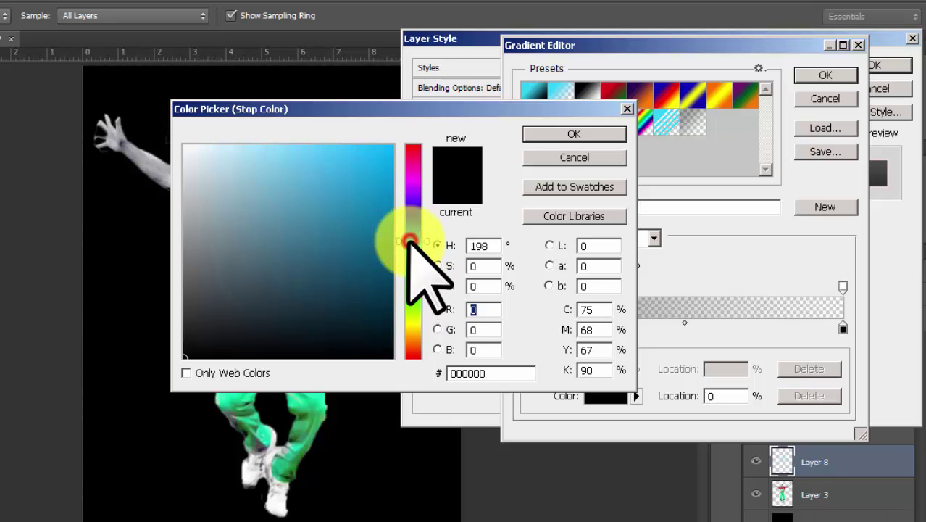
{"action": "left_click", "coordinate": [388, 157]}
{"action": "left_click", "coordinate": [548, 133]}
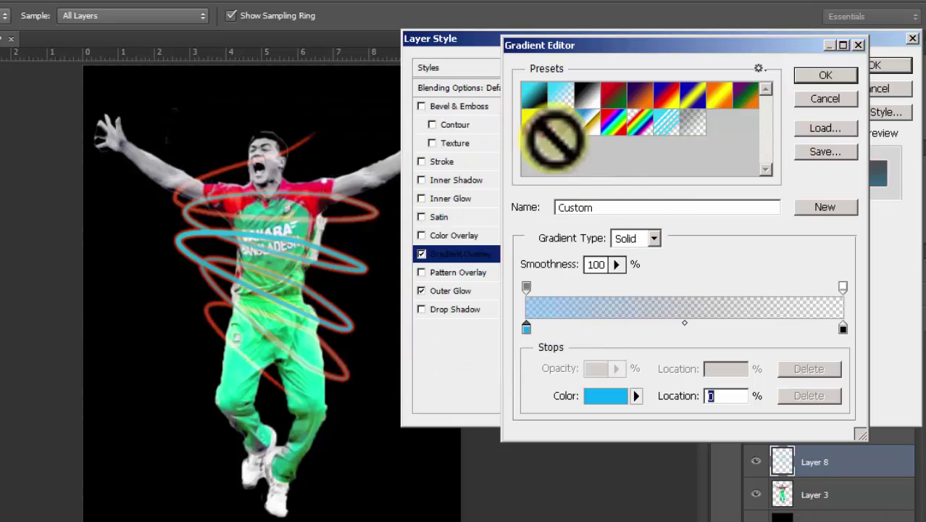
- Try to recolour the gradient's 100% colour stop with a blue hue
{"action": "double_click", "coordinate": [842, 328]}
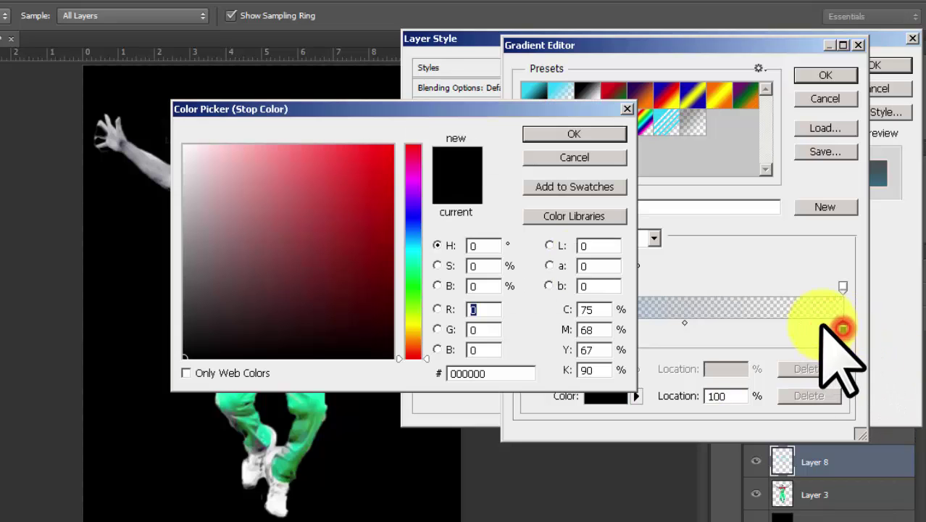
{"action": "left_click", "coordinate": [413, 219]}
{"action": "left_click", "coordinate": [551, 135]}
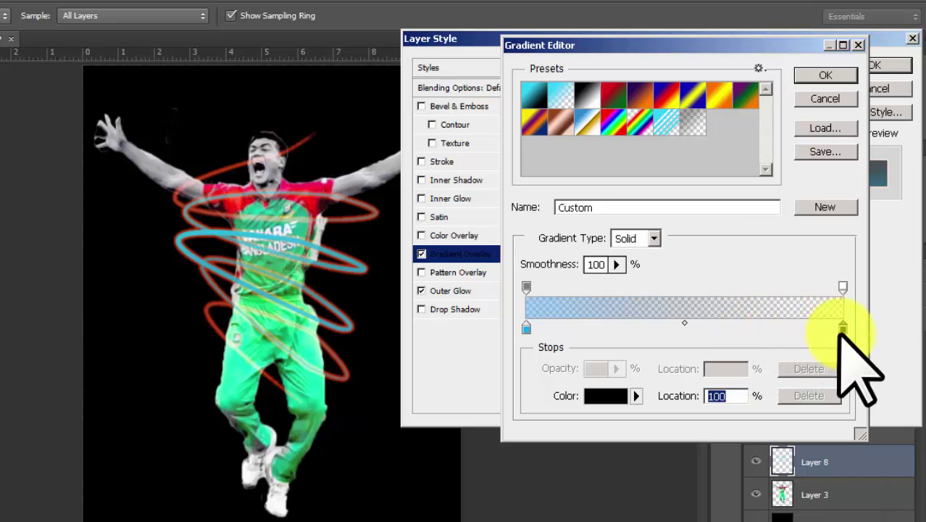
- Set the gradient's 100% colour stop to a vivid deep blue
{"action": "left_click", "coordinate": [606, 396]}
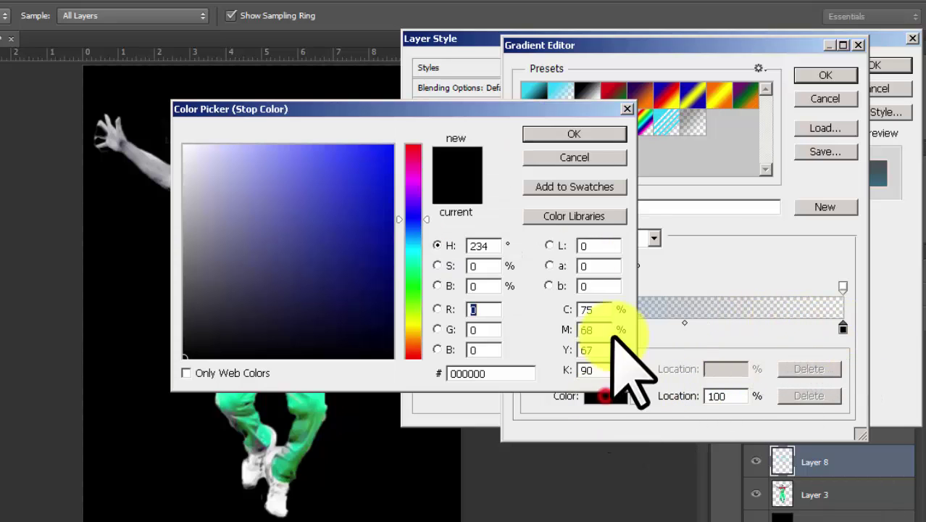
{"action": "left_click", "coordinate": [378, 160]}
{"action": "left_click", "coordinate": [573, 135]}
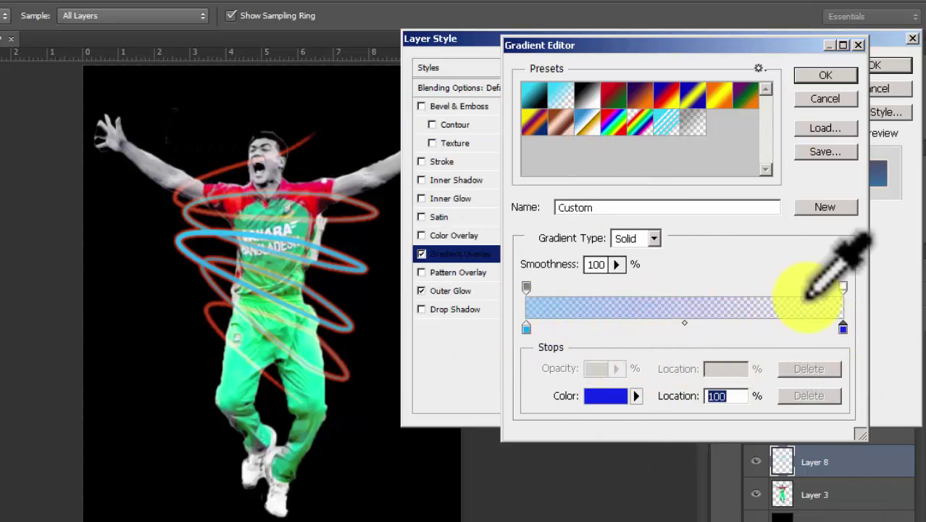
- Move the starting opacity stop close to the gradient's end and the bright blue colour stop to 98%, and accept the gradient
{"action": "left_click", "coordinate": [843, 286]}
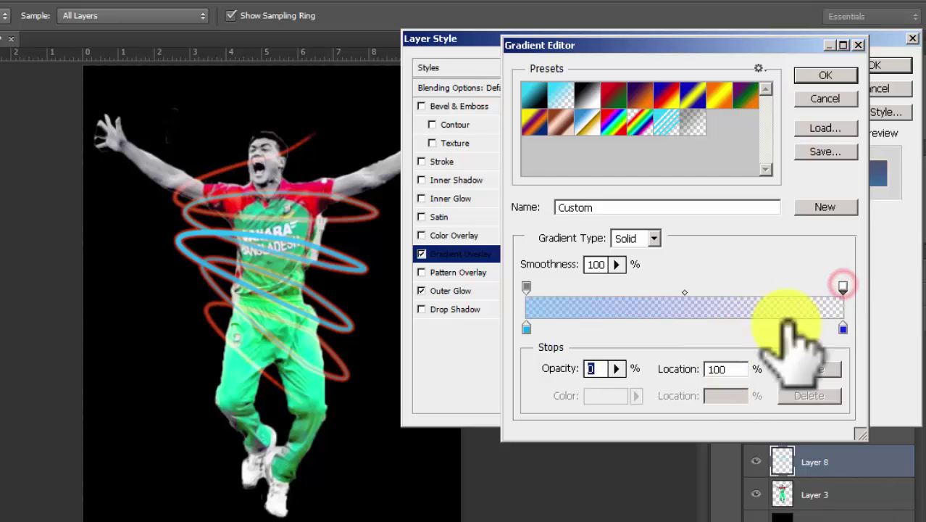
{"action": "mouse_move", "coordinate": [843, 328]}
{"action": "left_mouse_down"}
{"action": "mouse_move", "coordinate": [821, 335]}
{"action": "mouse_move", "coordinate": [859, 332]}
{"action": "left_mouse_up"}
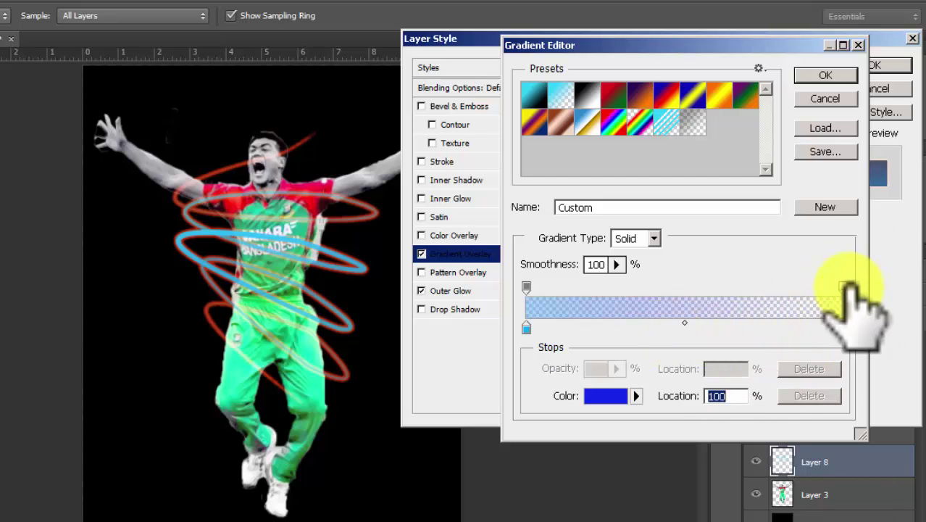
{"action": "mouse_move", "coordinate": [844, 285]}
{"action": "left_mouse_down"}
{"action": "mouse_move", "coordinate": [779, 283]}
{"action": "mouse_move", "coordinate": [849, 277]}
{"action": "left_mouse_up"}
{"action": "left_click_drag", "start_coordinate": [526, 287], "coordinate": [836, 287]}
{"action": "left_click_drag", "start_coordinate": [526, 328], "coordinate": [838, 330]}
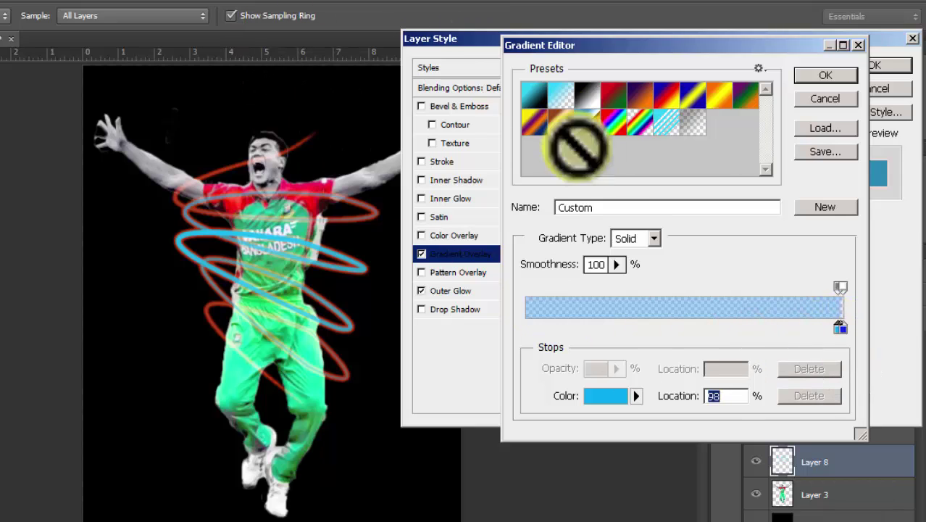
{"action": "left_click", "coordinate": [824, 73]}
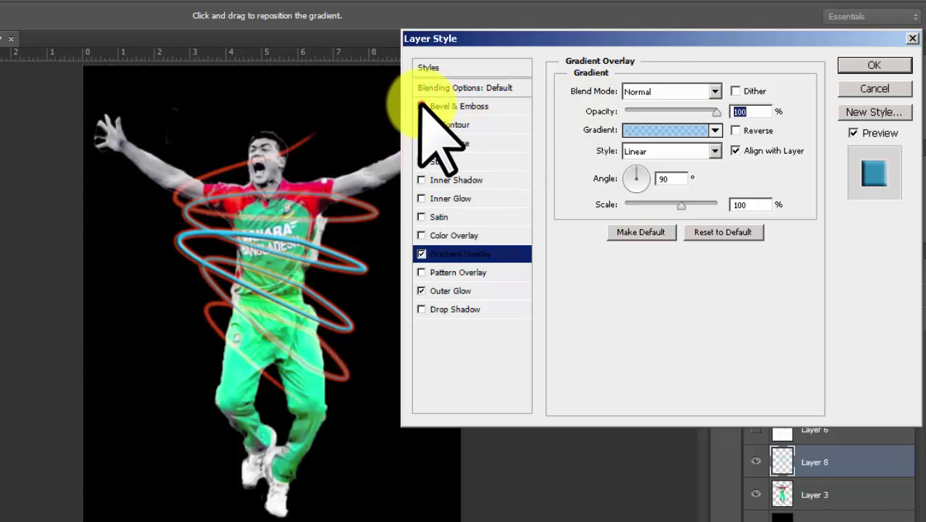
- Try Bevel & Emboss and Stroke, and apply the layer style with the Gradient Overlay at a -13° angle and 33% scale
{"action": "left_click", "coordinate": [422, 106]}
{"action": "left_click", "coordinate": [421, 161]}
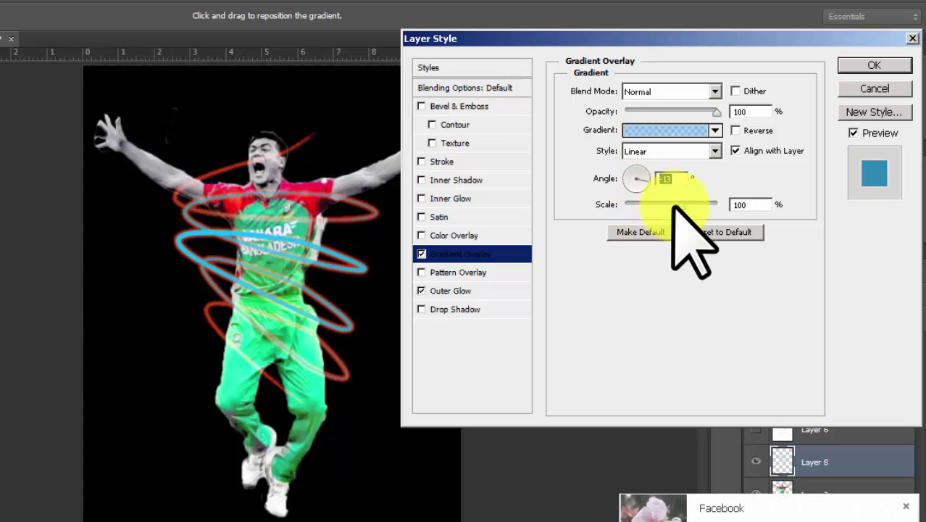
{"action": "left_click_drag", "start_coordinate": [681, 206], "coordinate": [709, 206]}
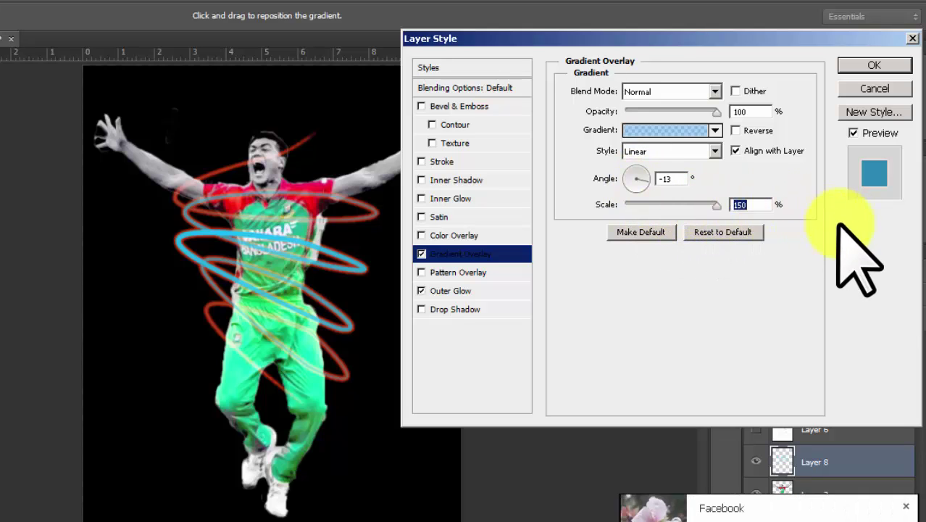
{"action": "left_click_drag", "start_coordinate": [716, 204], "coordinate": [628, 210]}
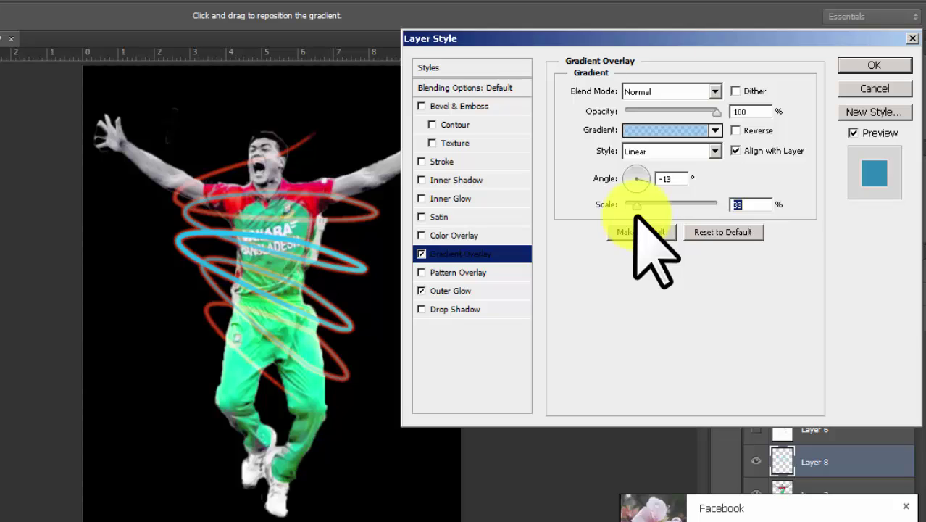
{"action": "left_click", "coordinate": [859, 63]}
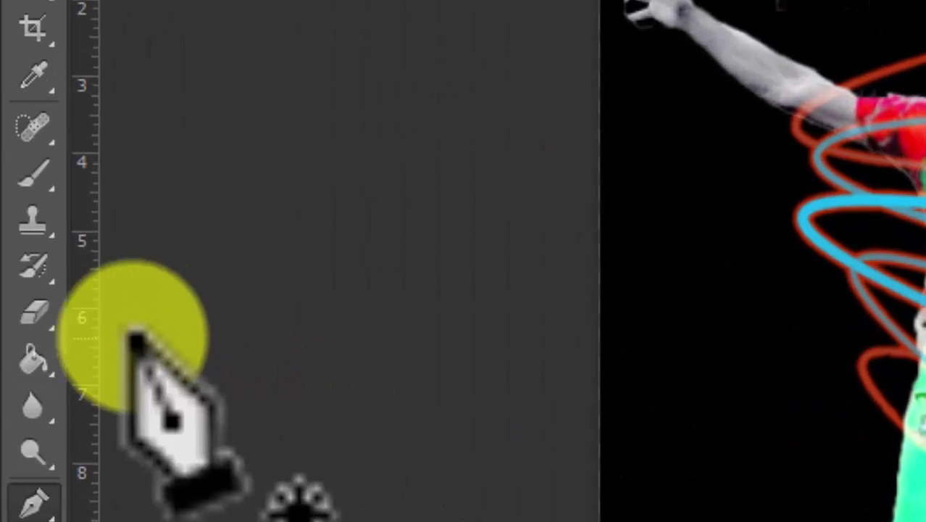
- Switch to the Eraser tool and zoom in on the spiral around the player's torso
{"action": "left_click", "coordinate": [27, 308]}
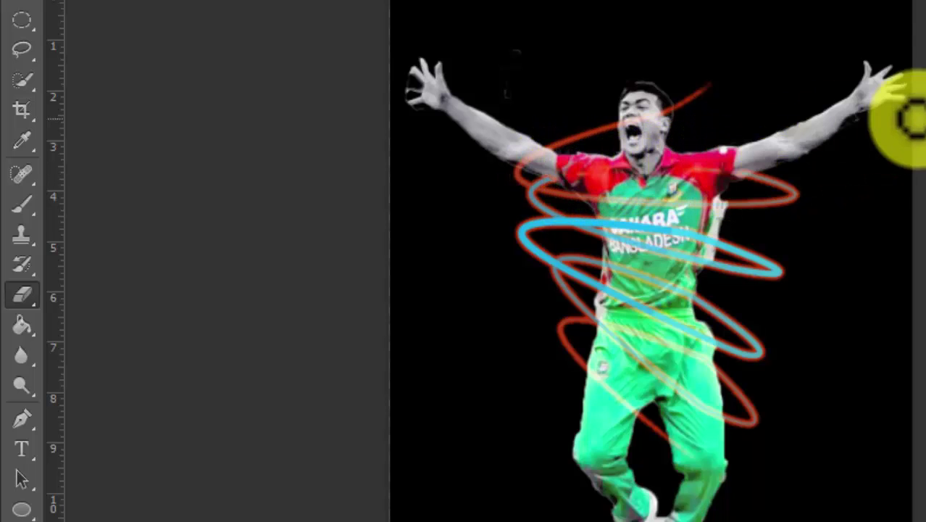
{"action": "key", "text": "ctrl+plus"}
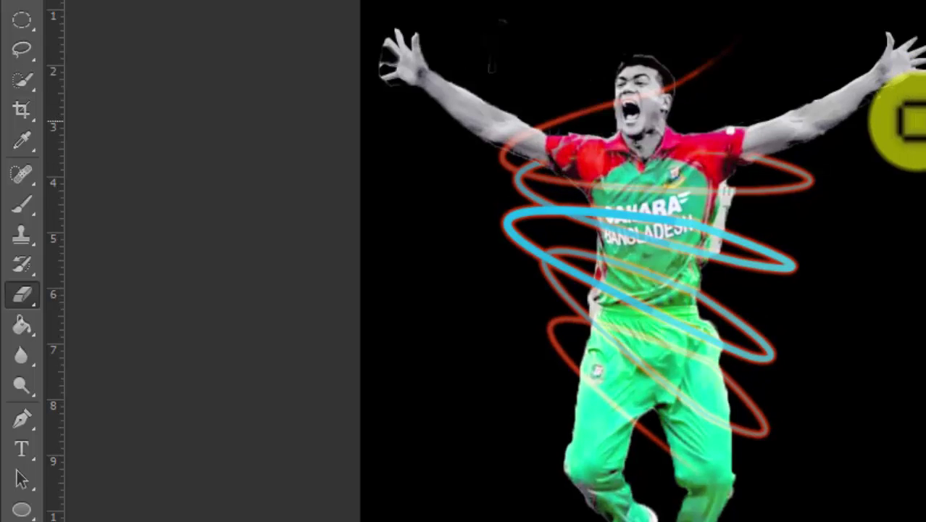
{"action": "key", "text": "ctrl+plus"}
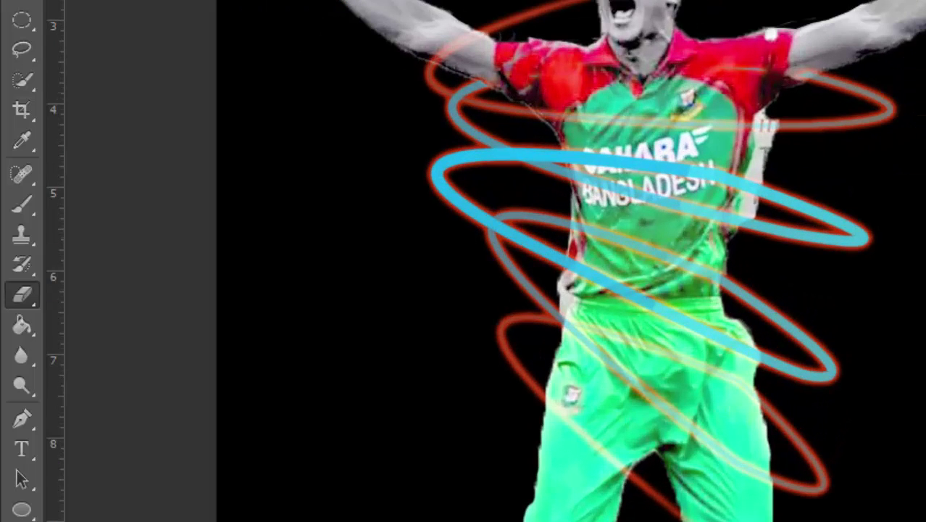
{"action": "scroll", "coordinate": [571, 261], "scroll_direction": "up", "scroll_amount": 3}
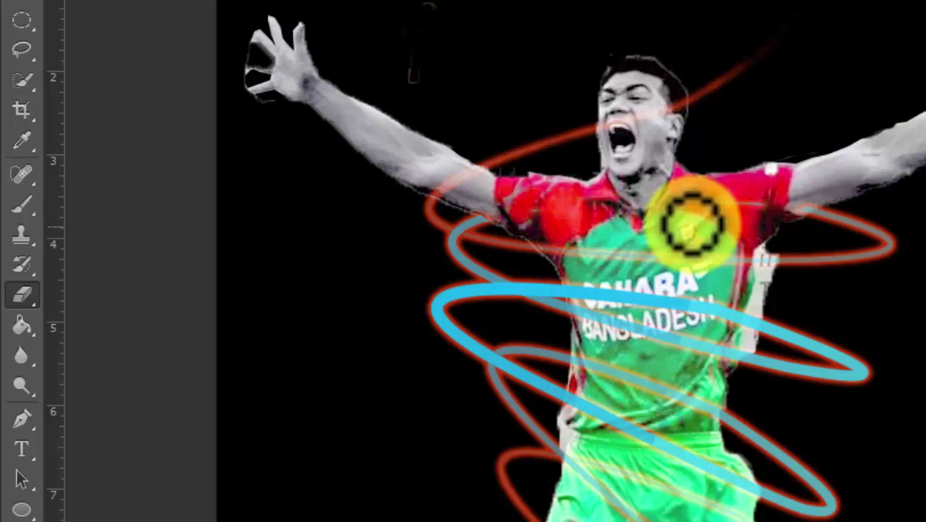